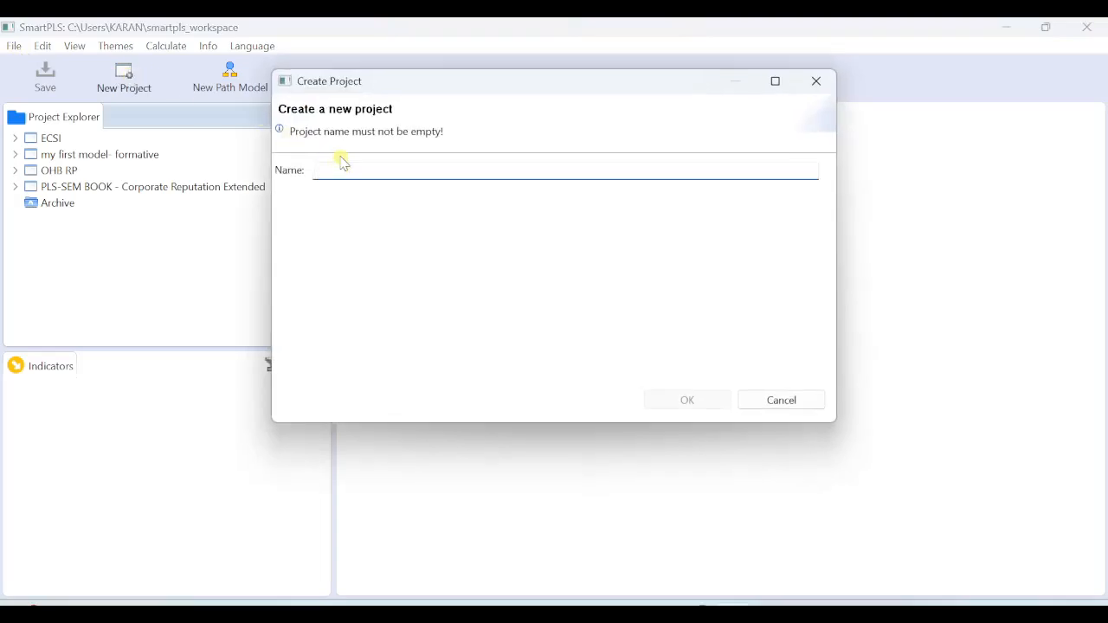
Step: Create a new project named Behavioural Intention and select its data import entry
type("Behavioural Intention")
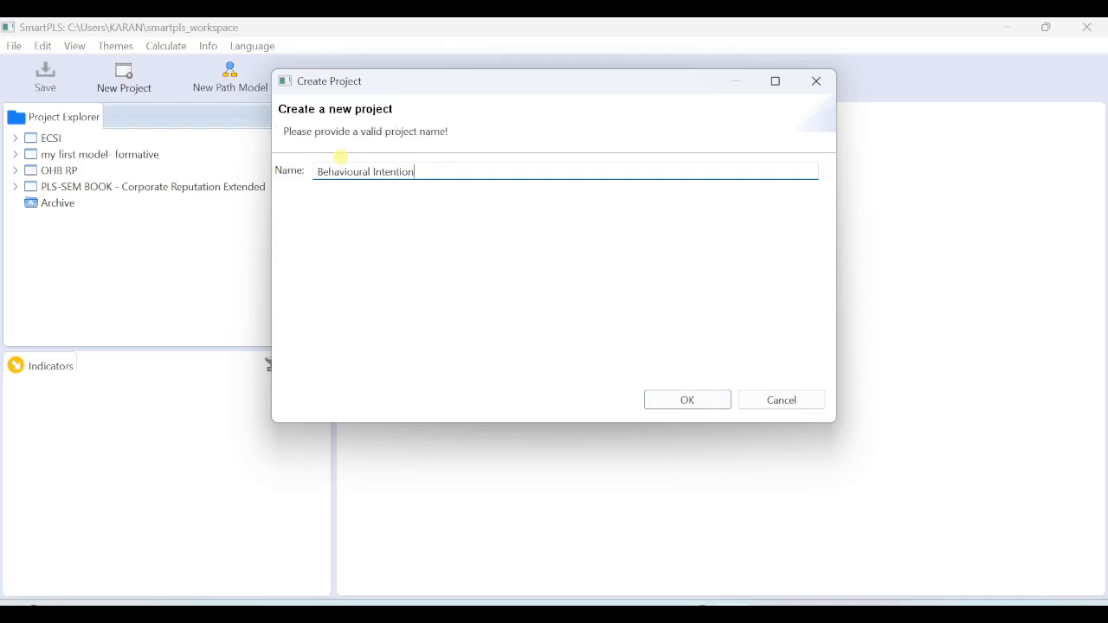
left_click(691, 401)
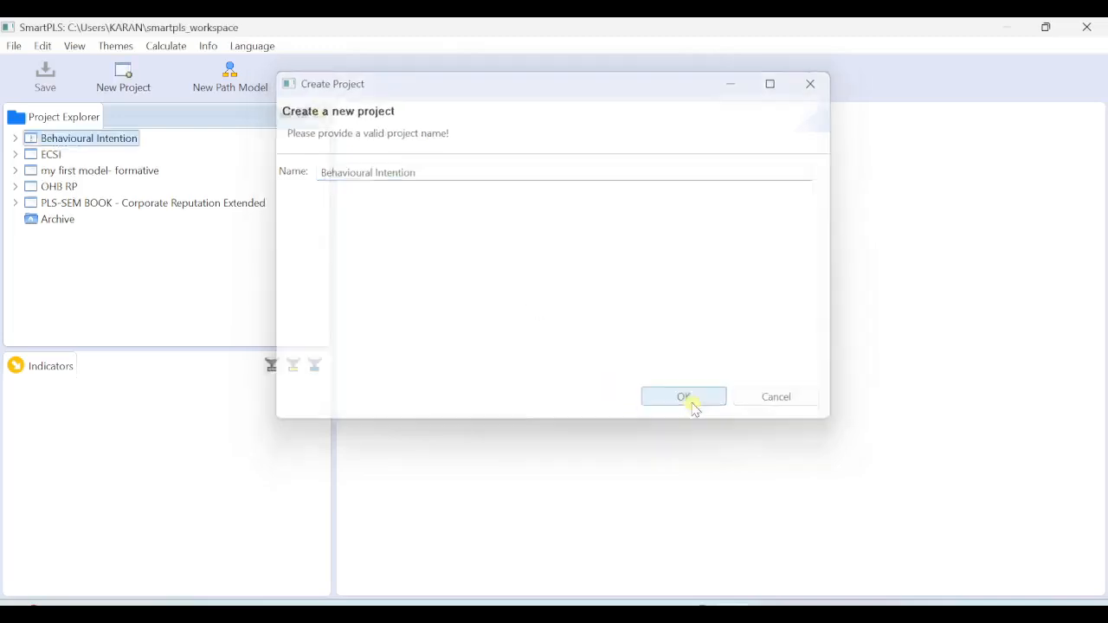
left_click(143, 154)
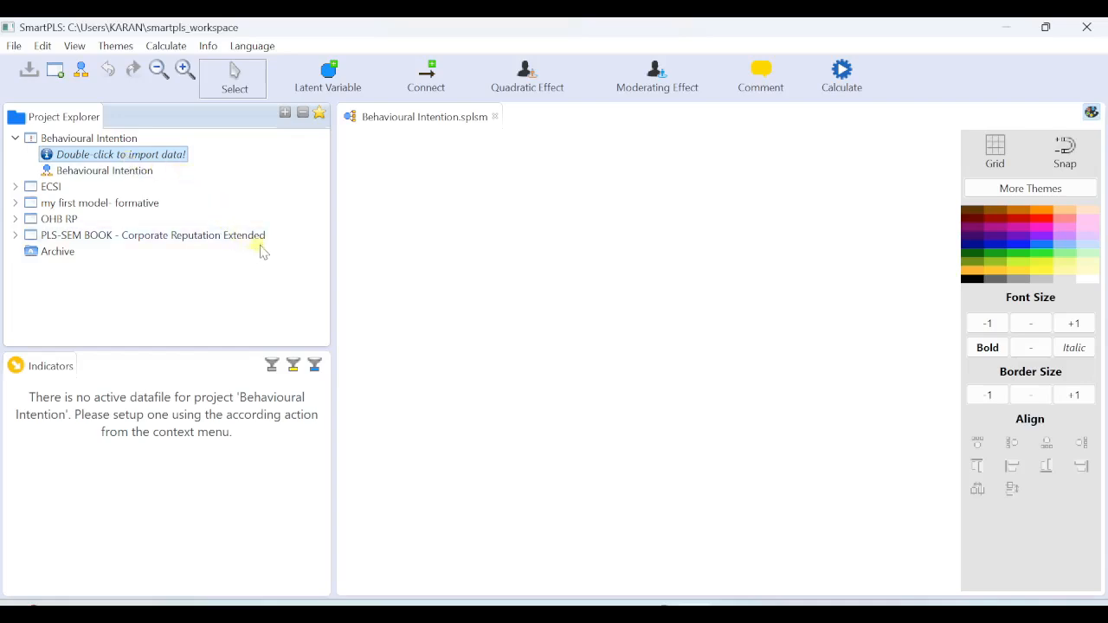
Step: Switch to the Behavioural intention_Datasheet workbook in Excel and examine its indicator columns and its records through the last row
mouse_move(772, 612)
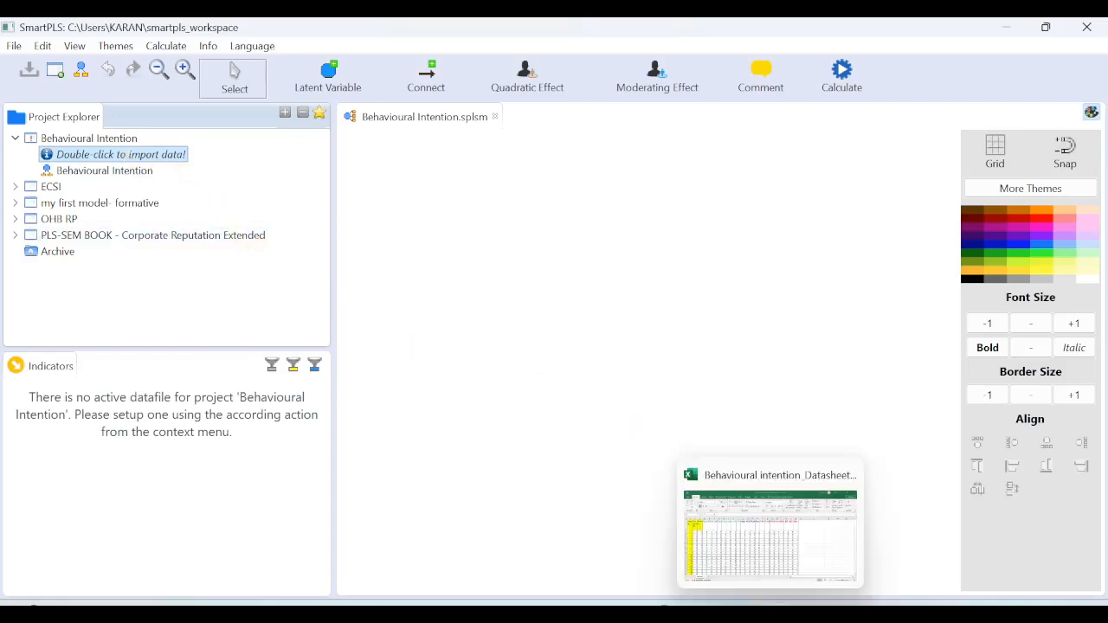
left_click(770, 532)
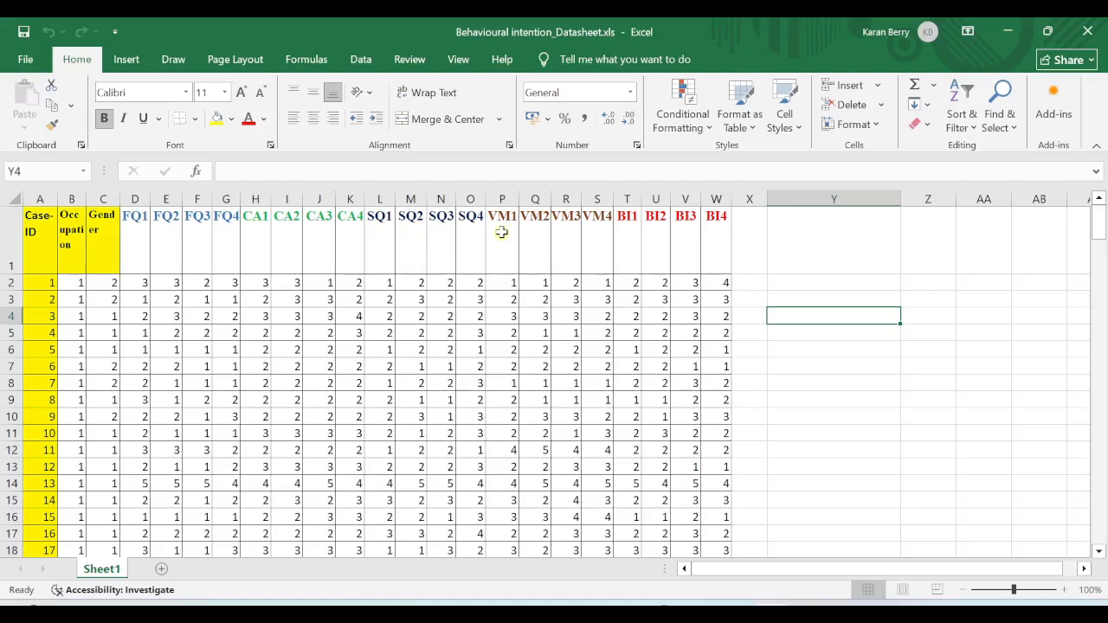
left_click(629, 232)
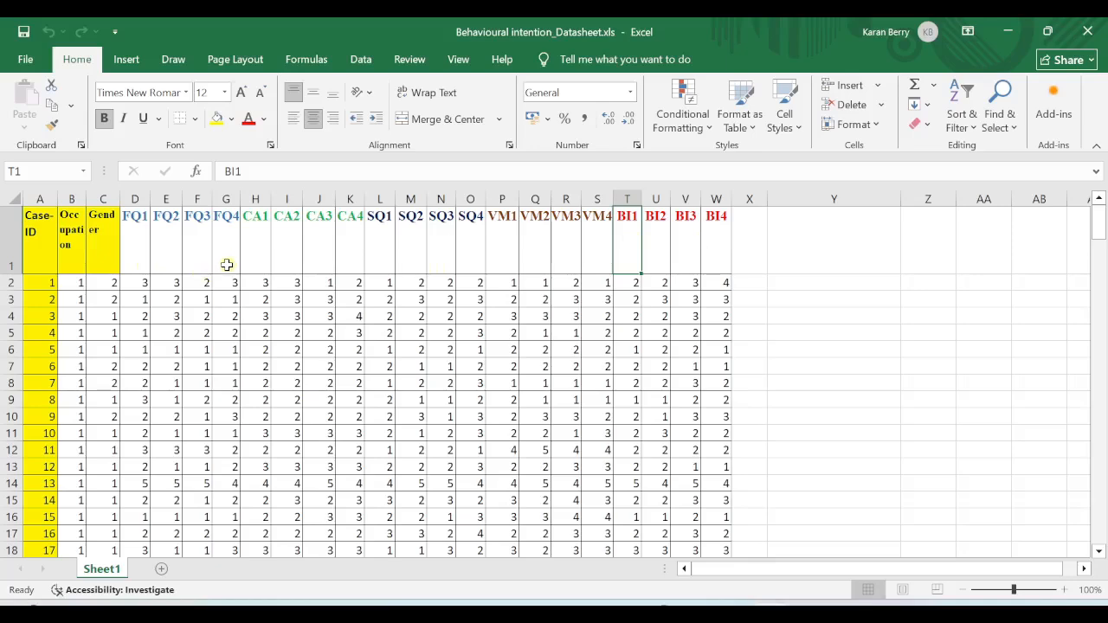
left_click_drag(1096, 223, 1103, 407)
left_click_drag(1103, 492, 1100, 545)
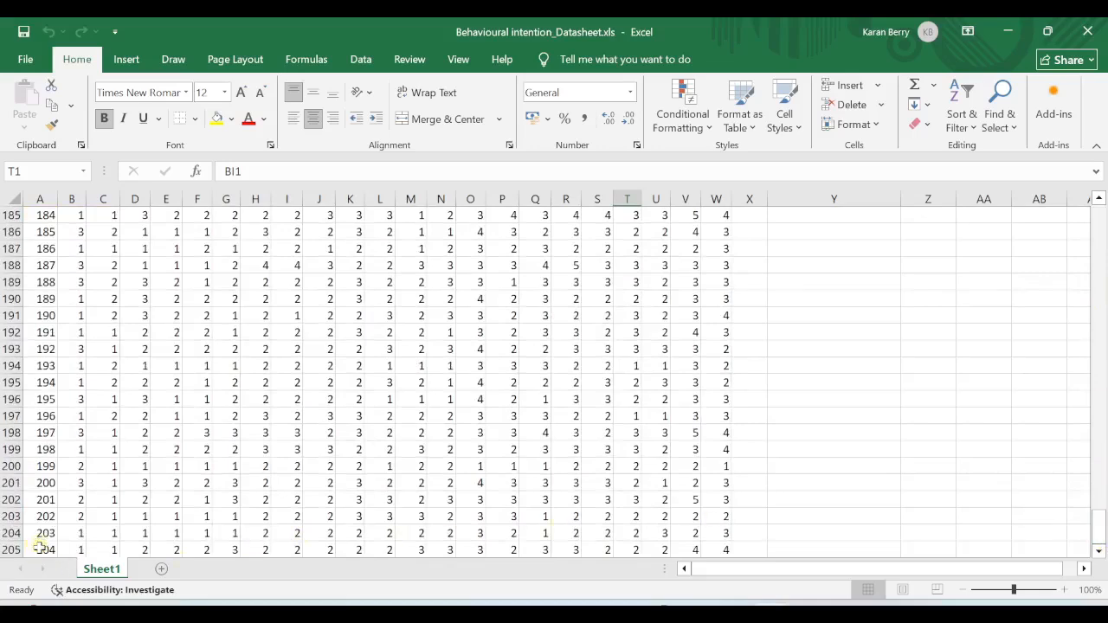
left_click_drag(42, 550, 725, 549)
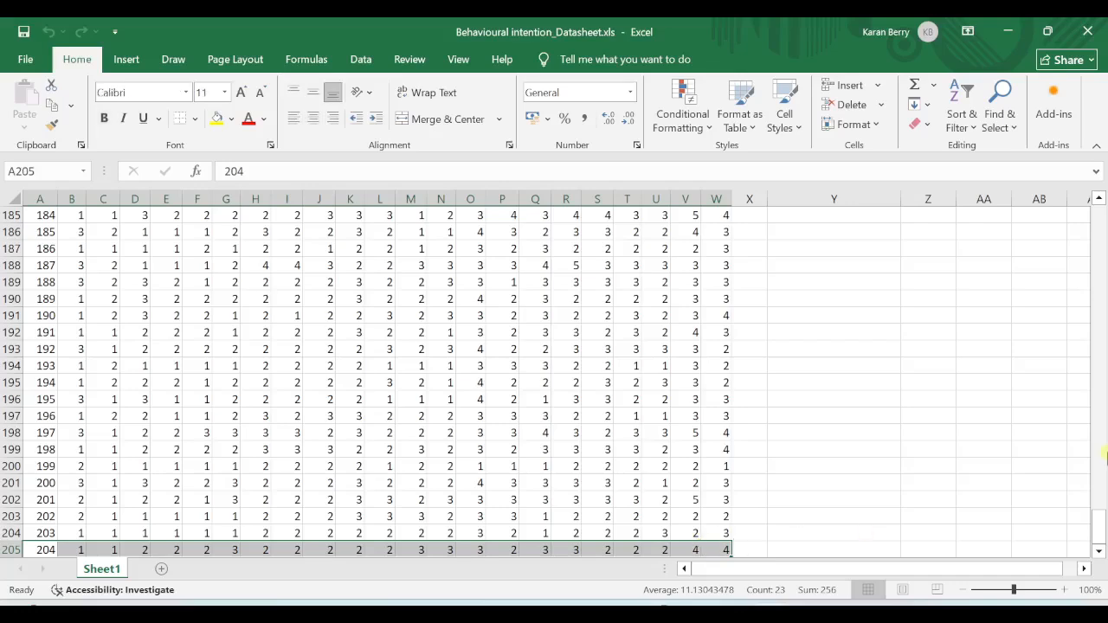
left_click_drag(1094, 529, 1099, 204)
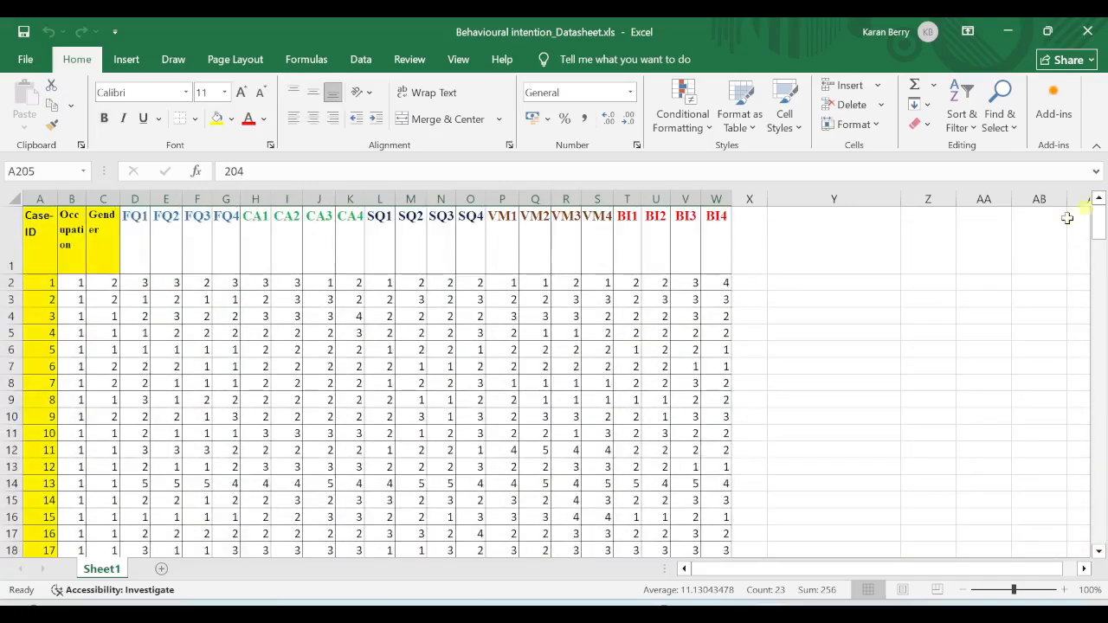
left_click(863, 295)
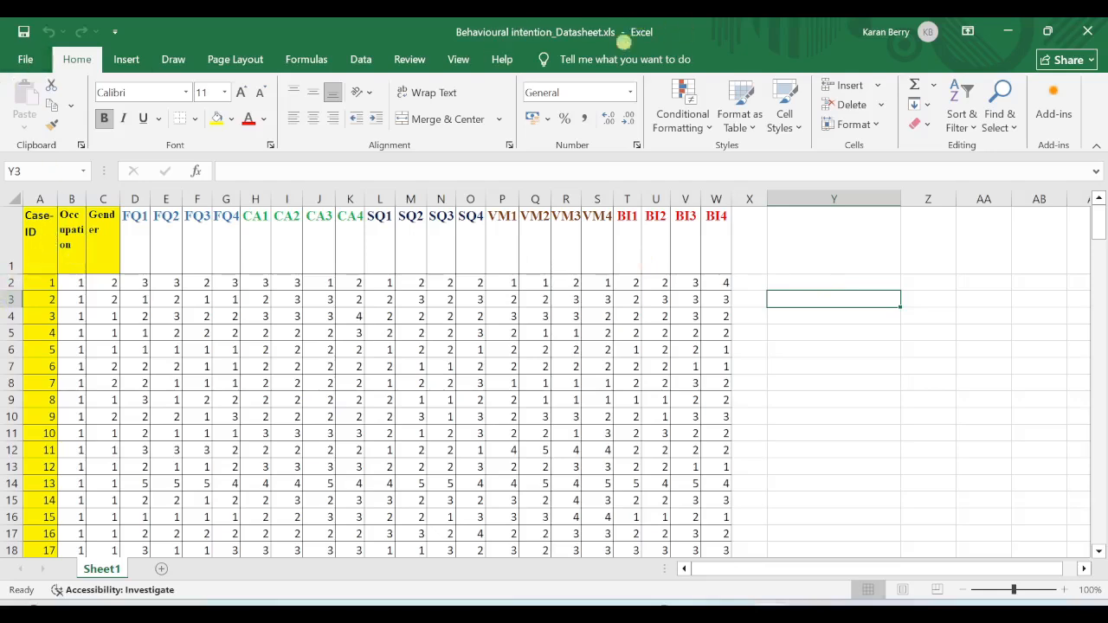
Step: Export the datasheet to the Desktop as CSV (Comma delimited) under the name Behavioural intention_Datasheet, and close the workbook
left_click(27, 60)
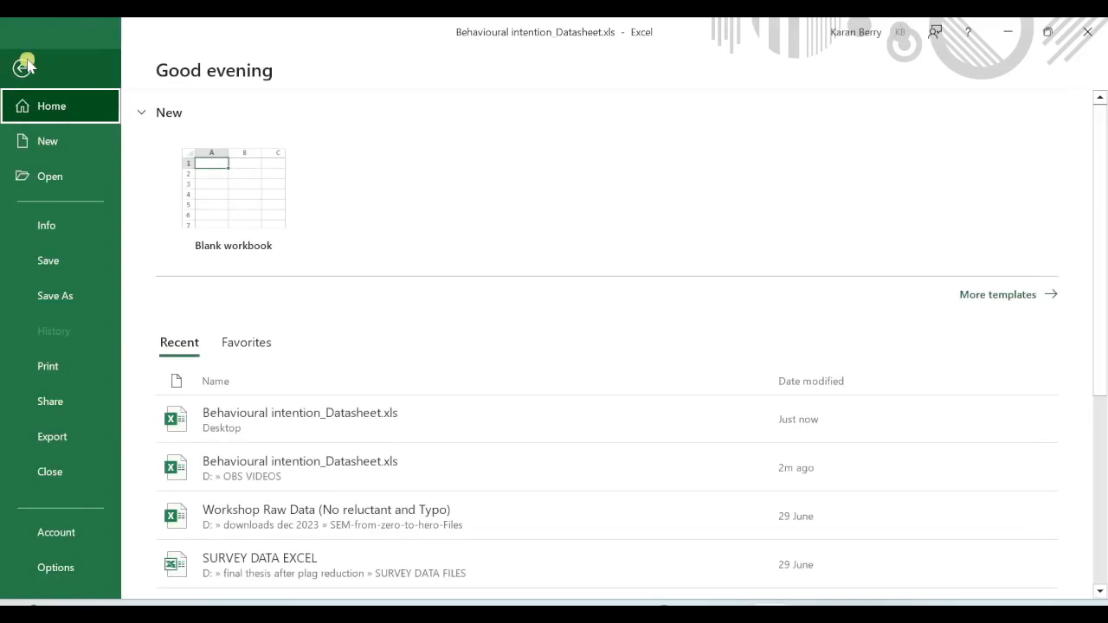
left_click(53, 439)
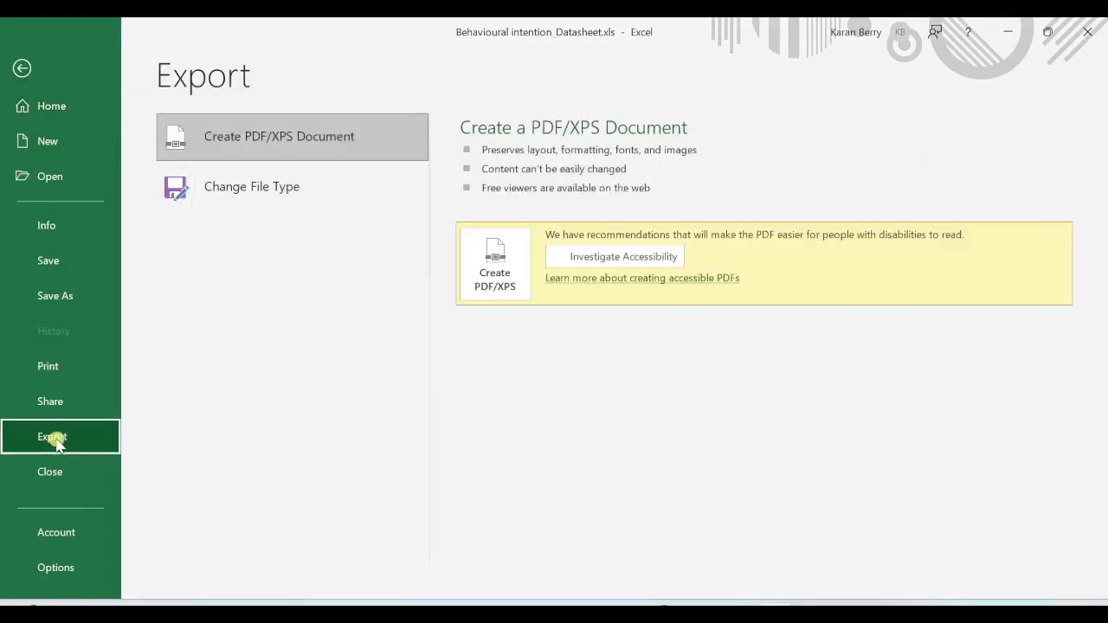
left_click(262, 187)
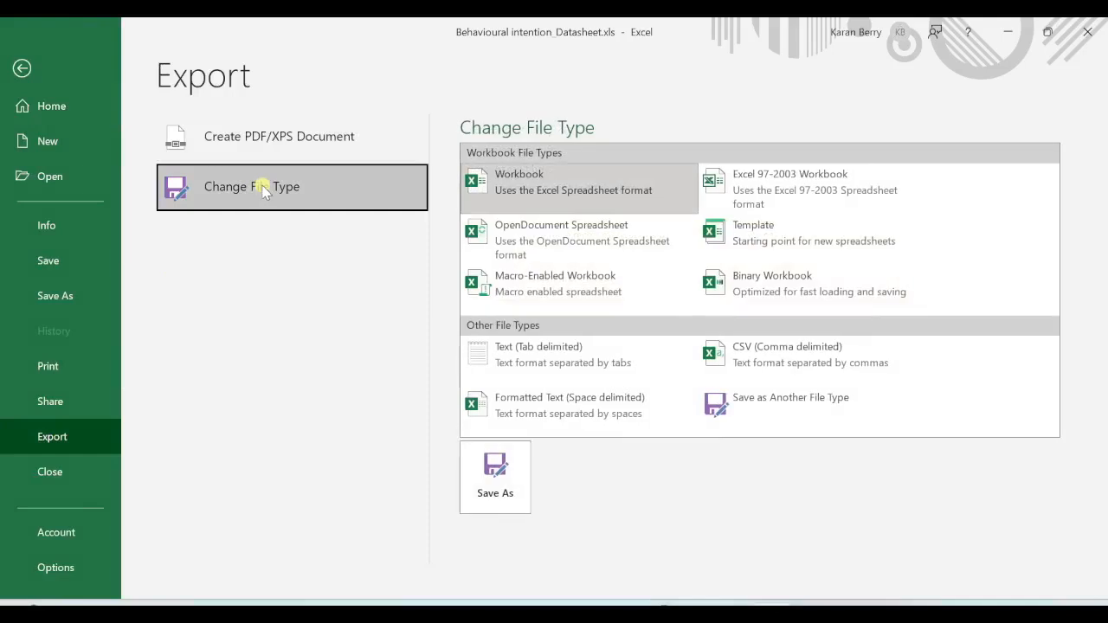
left_click(834, 365)
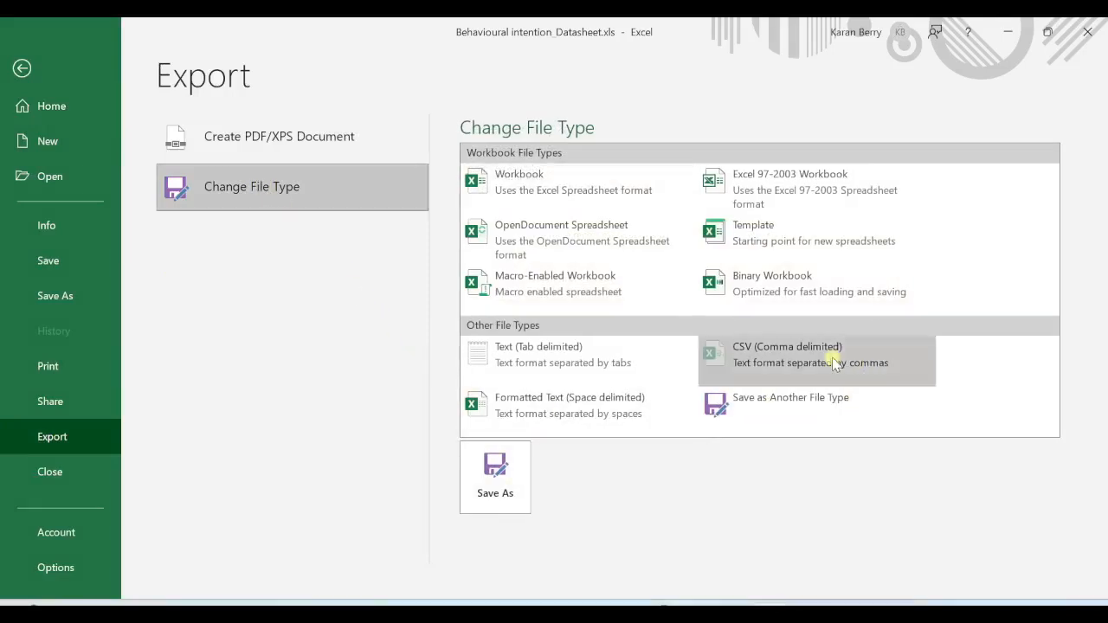
left_click(506, 478)
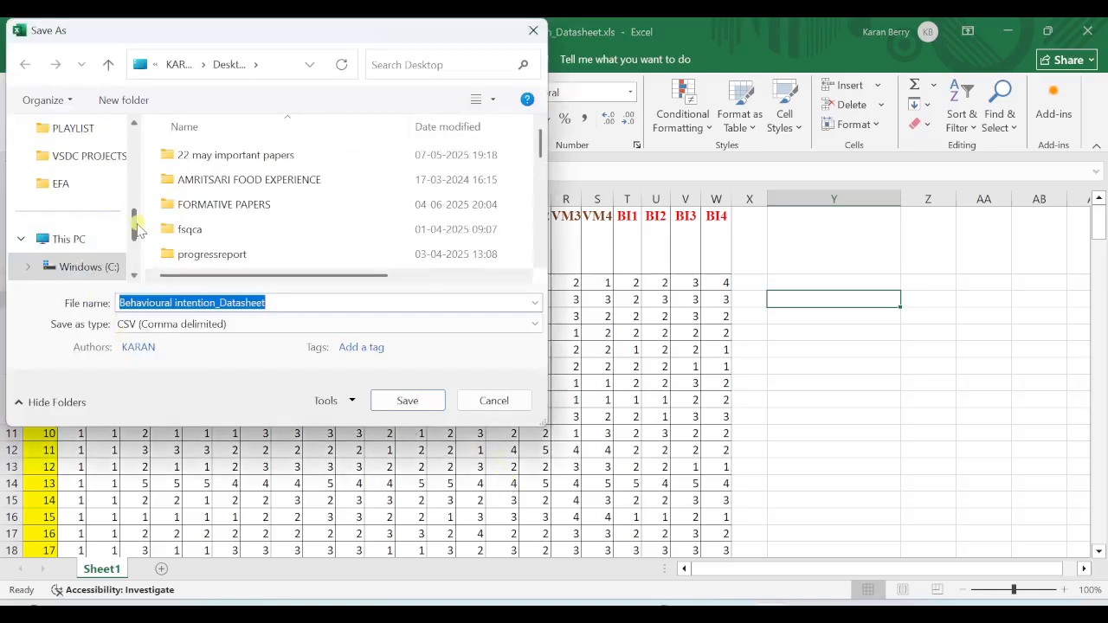
left_click_drag(134, 225, 136, 138)
left_click(57, 245)
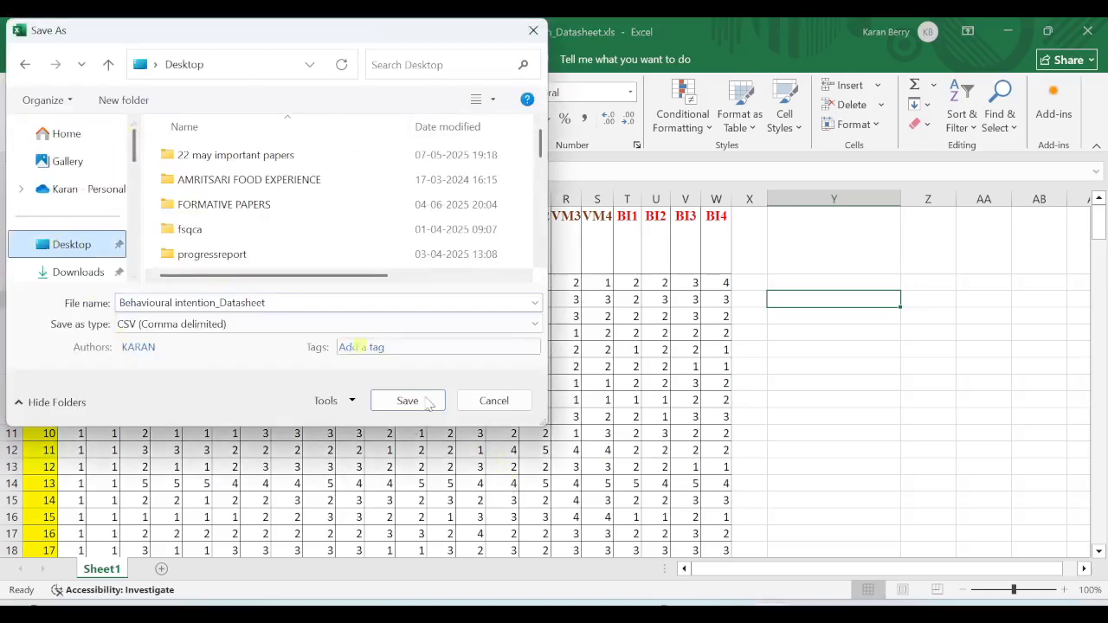
left_click(409, 400)
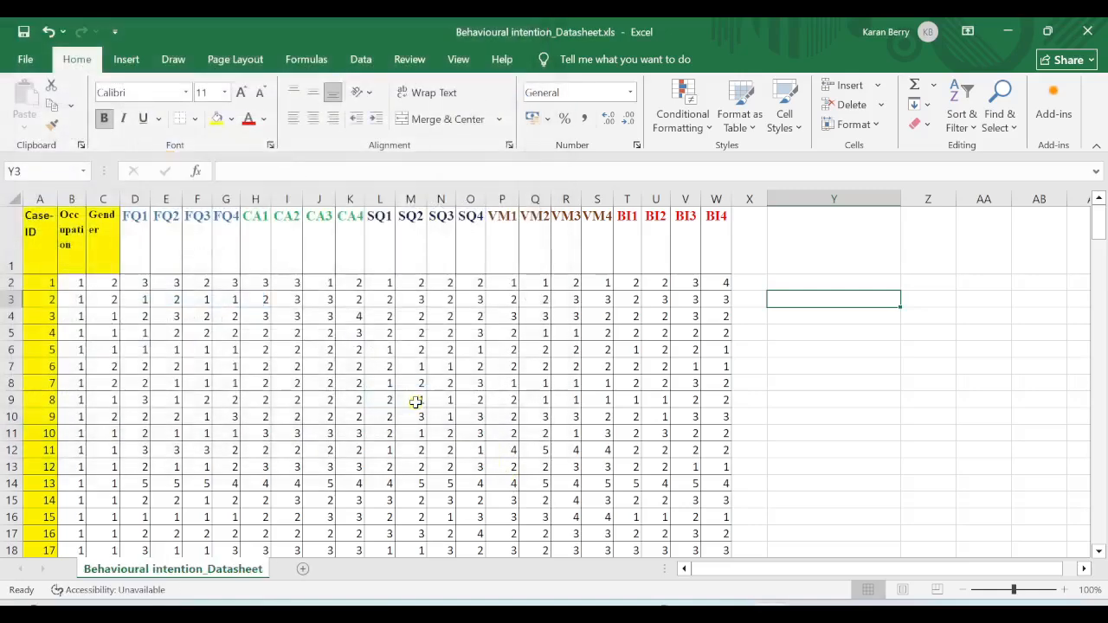
left_click(1087, 33)
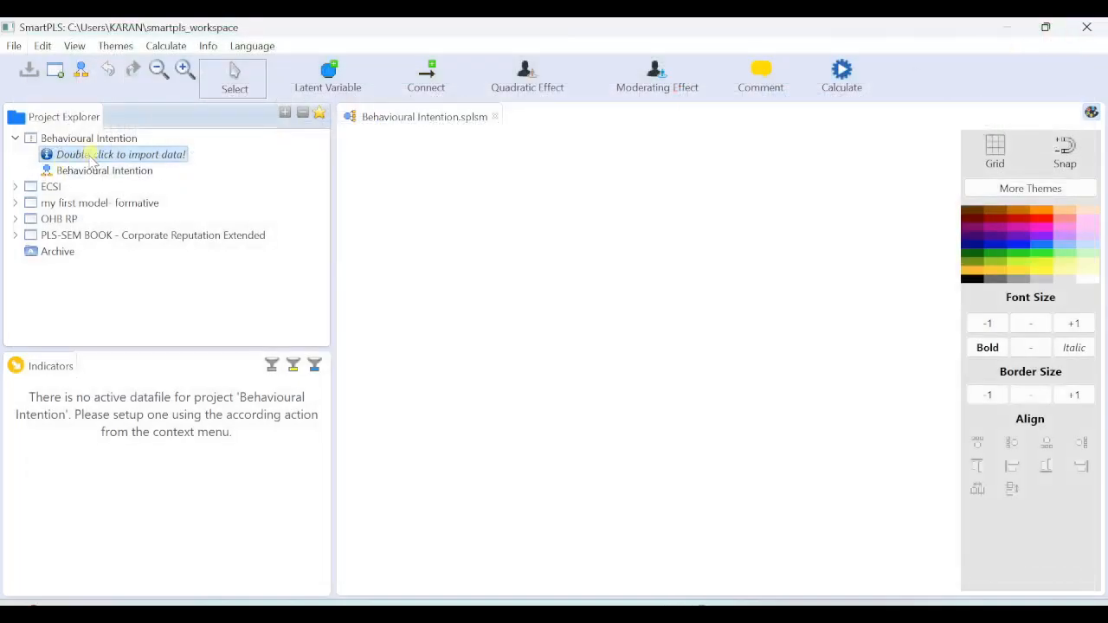
Step: Import the Behavioural intention_Datasheet.xls CSV file from the Desktop into the Behavioural Intention project, accepting the suggested datafile name
double_click(130, 159)
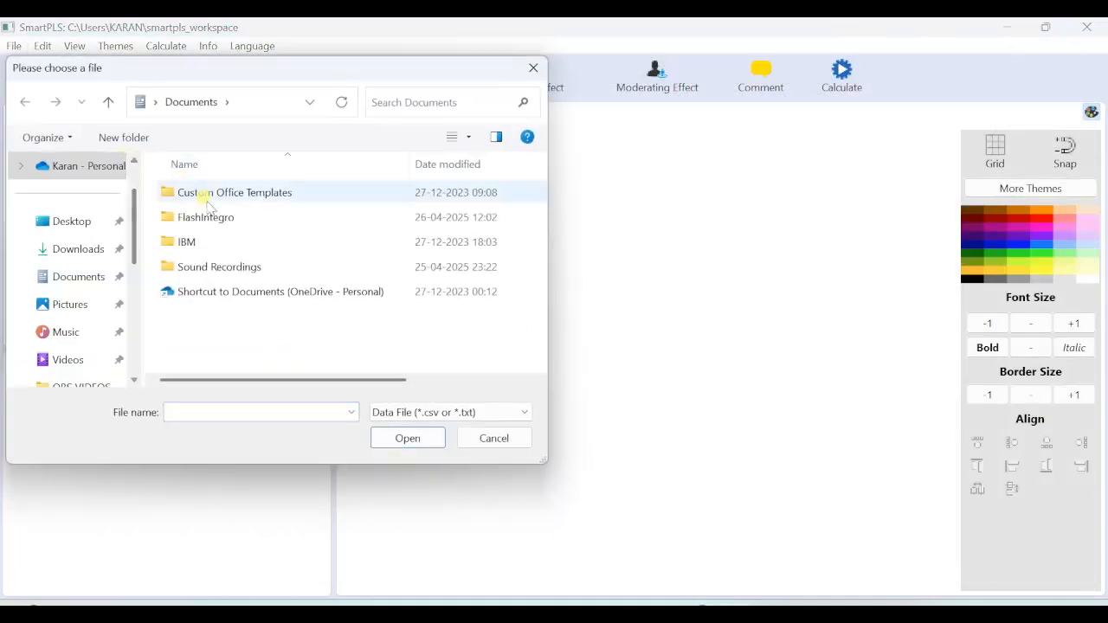
left_click(66, 224)
scroll(251, 290, "down", 1)
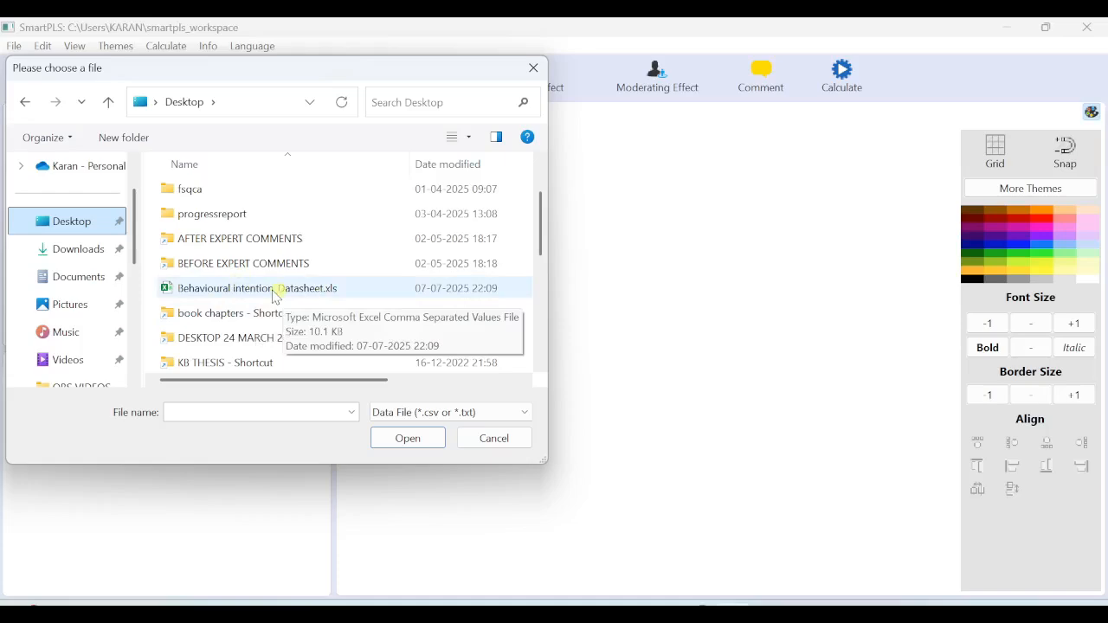
left_click(275, 295)
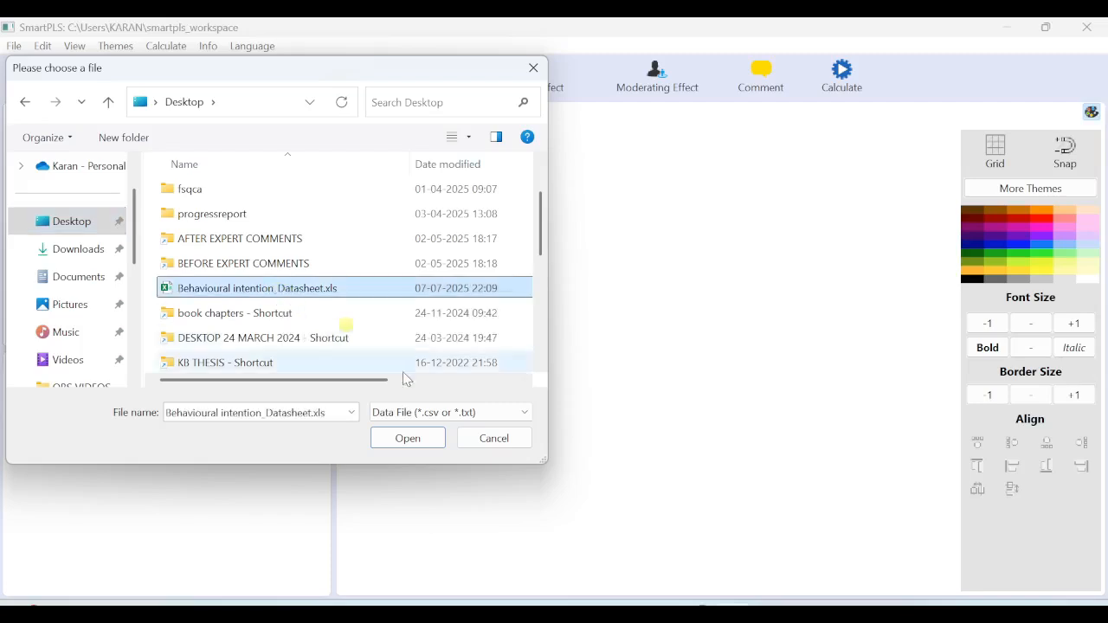
left_click(411, 440)
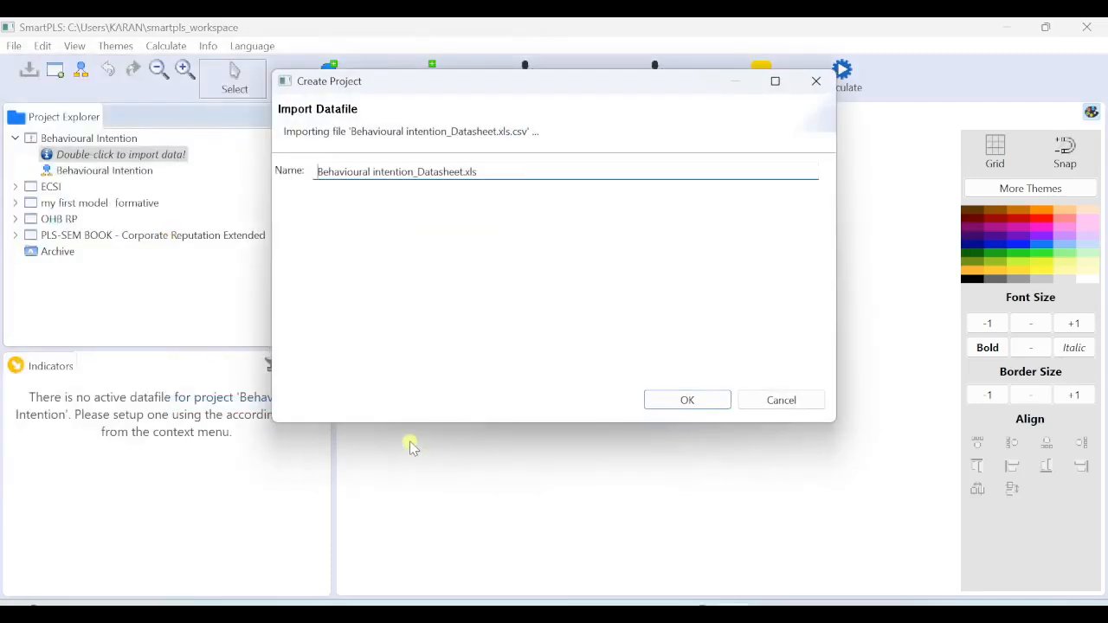
left_click(687, 399)
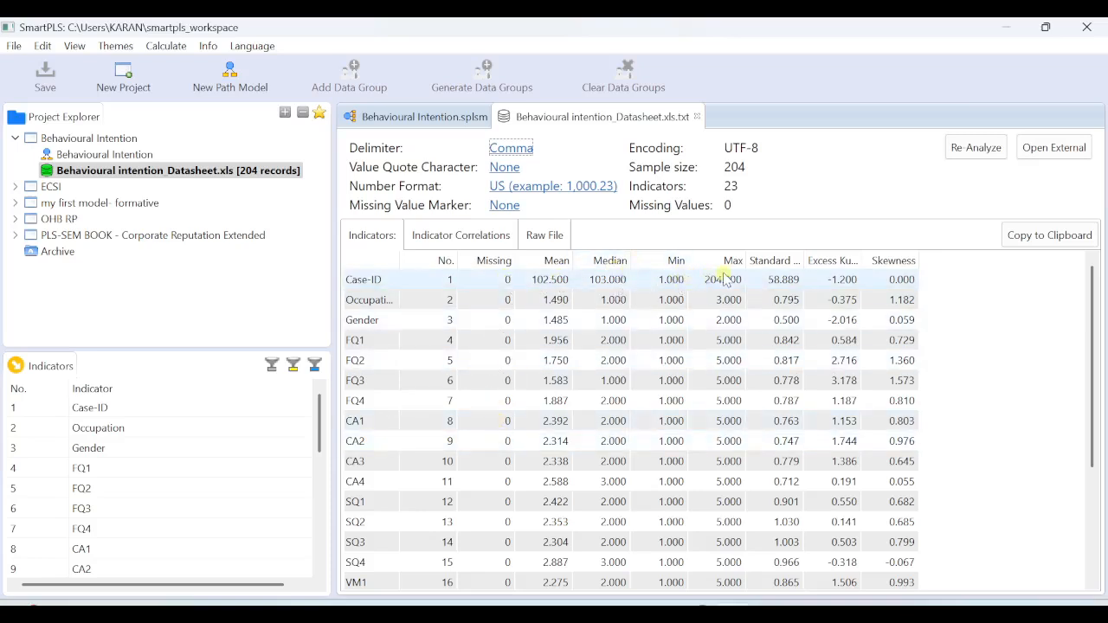
Step: Widen the standard deviation, excess kurtosis and skewness columns and review the descriptive statistics of all indicators
left_click_drag(802, 259, 987, 253)
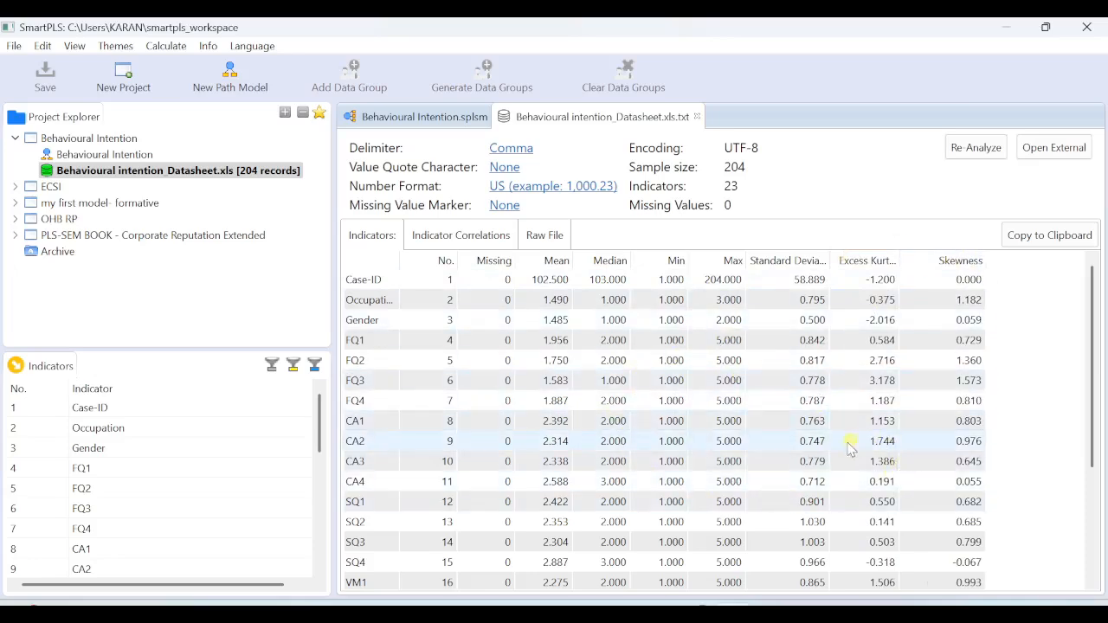
scroll(1092, 398, "down", 1)
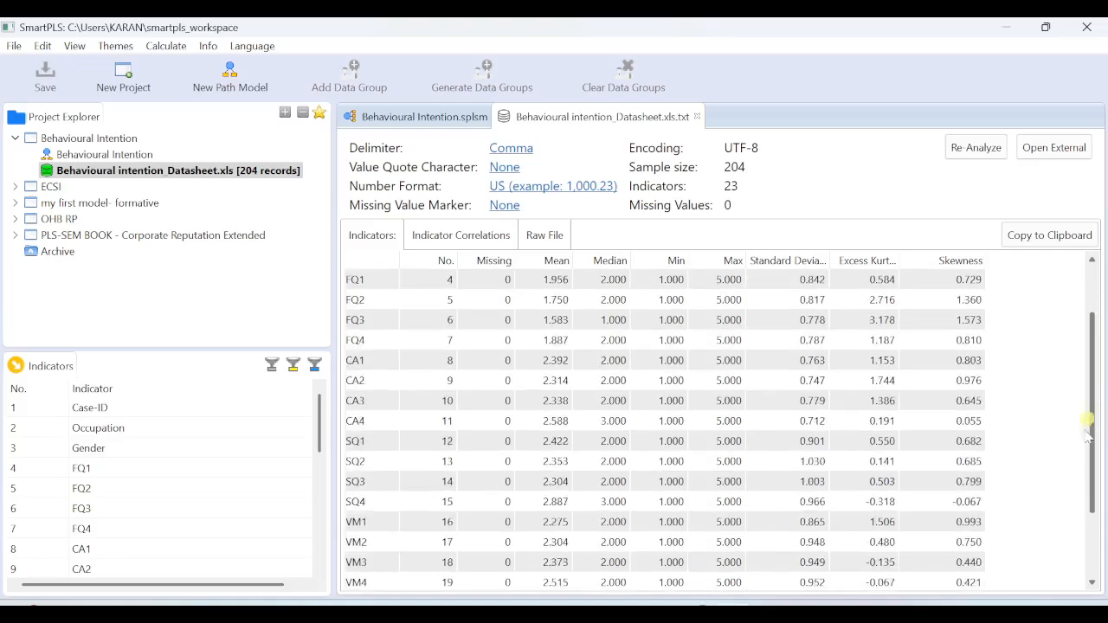
left_click_drag(1088, 432, 1090, 375)
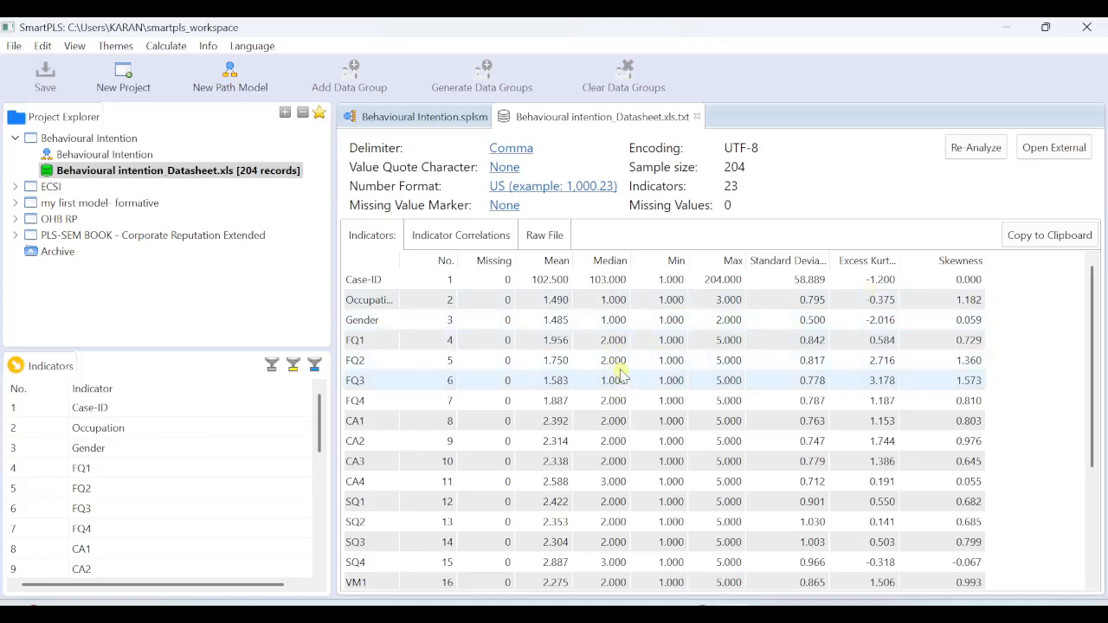
Step: Open the Behavioural Intention path model and place indicators FQ1 to FQ4 in its upper area as a new latent variable
double_click(131, 156)
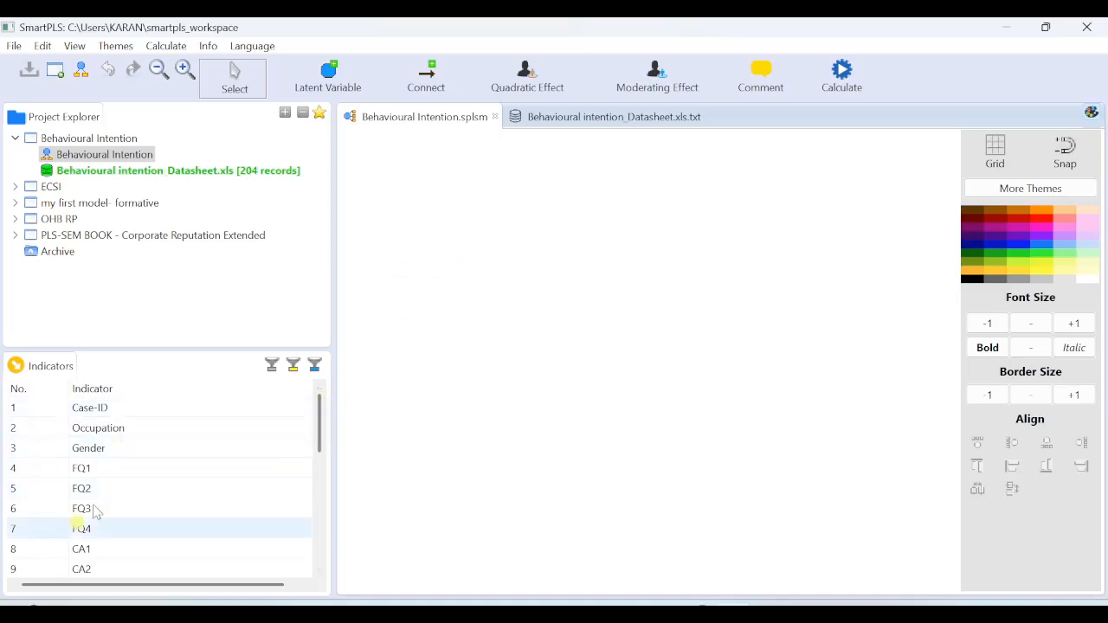
left_click_drag(321, 430, 323, 443)
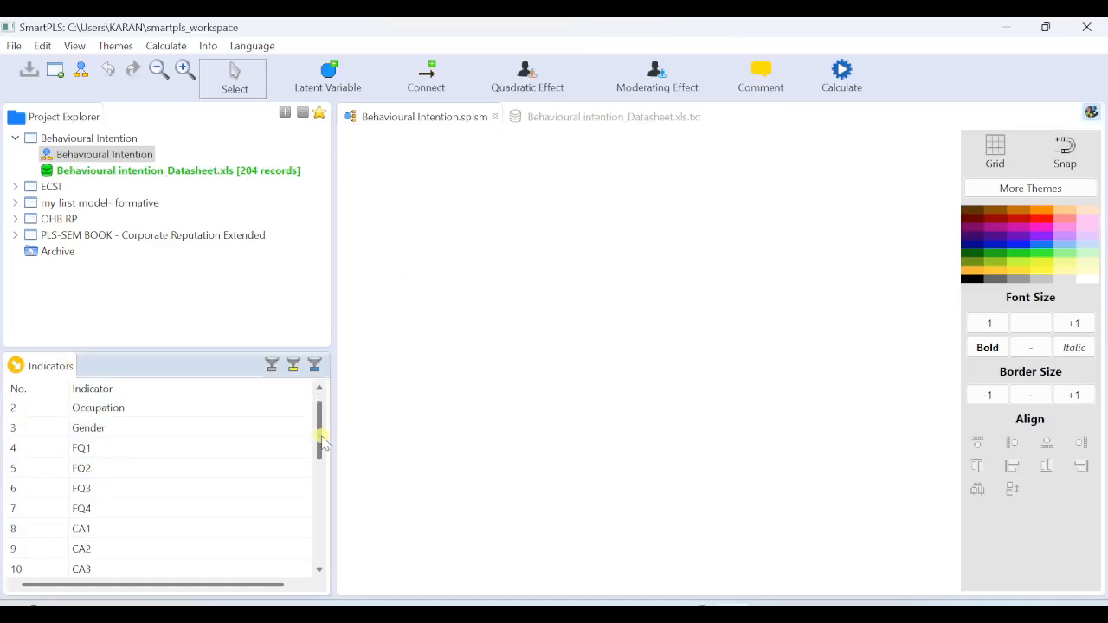
left_click(127, 450)
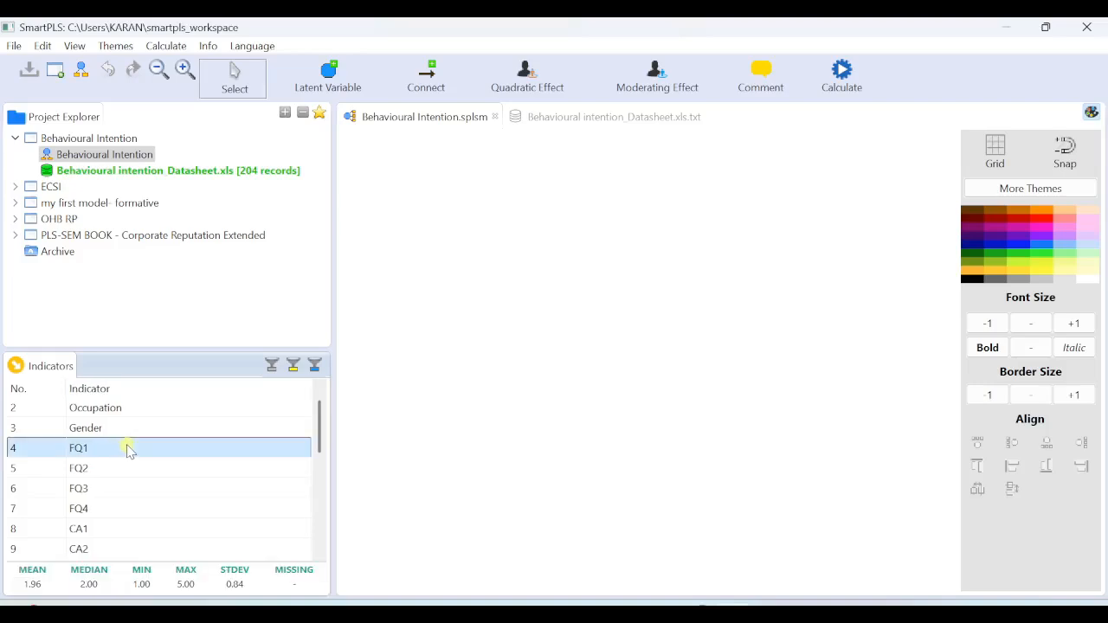
left_click(112, 512, "shift")
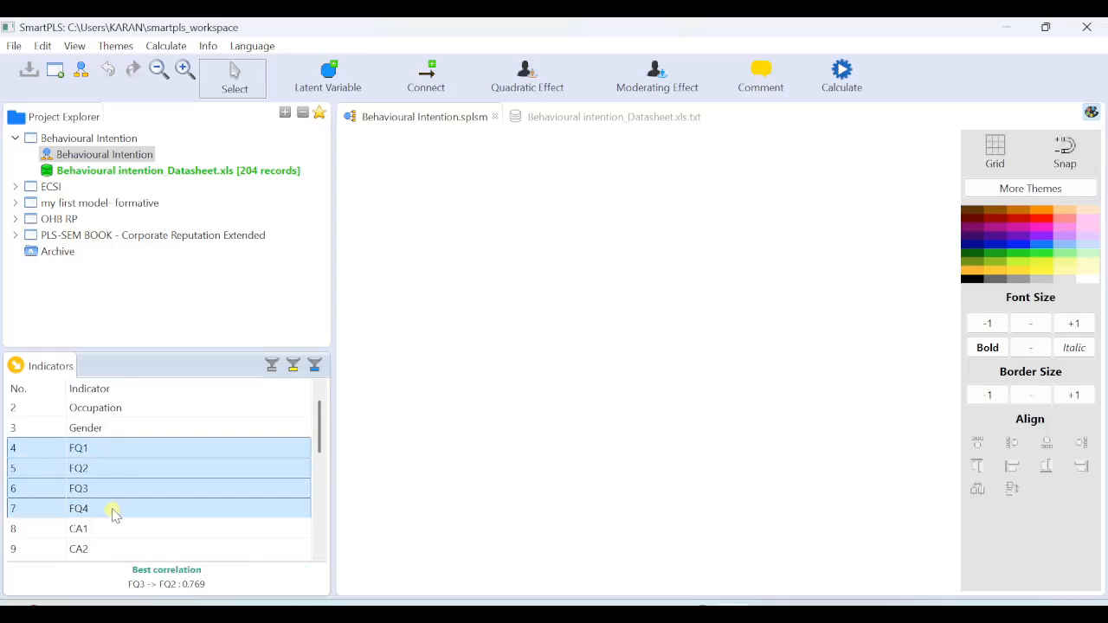
left_click_drag(122, 485, 493, 255)
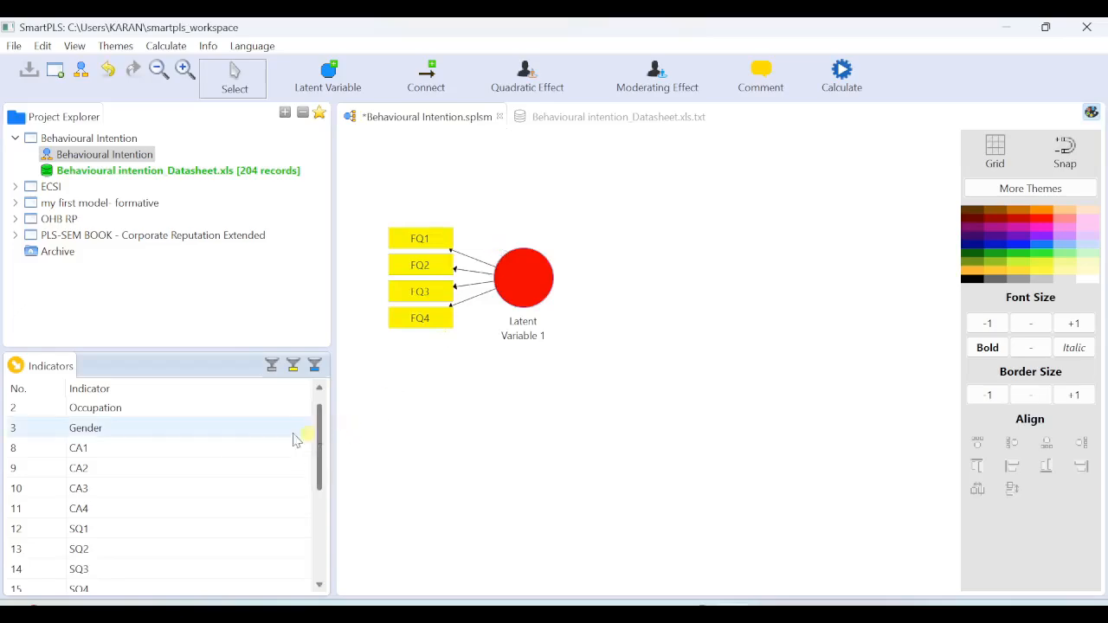
Step: Place indicators CA1 to CA4 as a second latent variable below the FQ construct
left_click(112, 449)
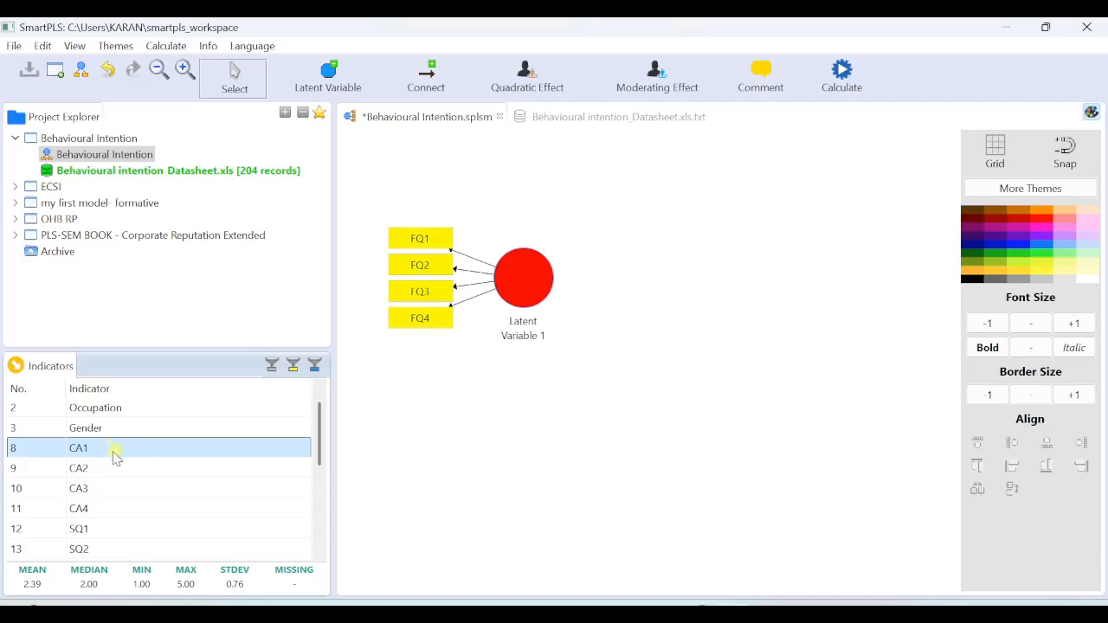
left_click(118, 508, "shift")
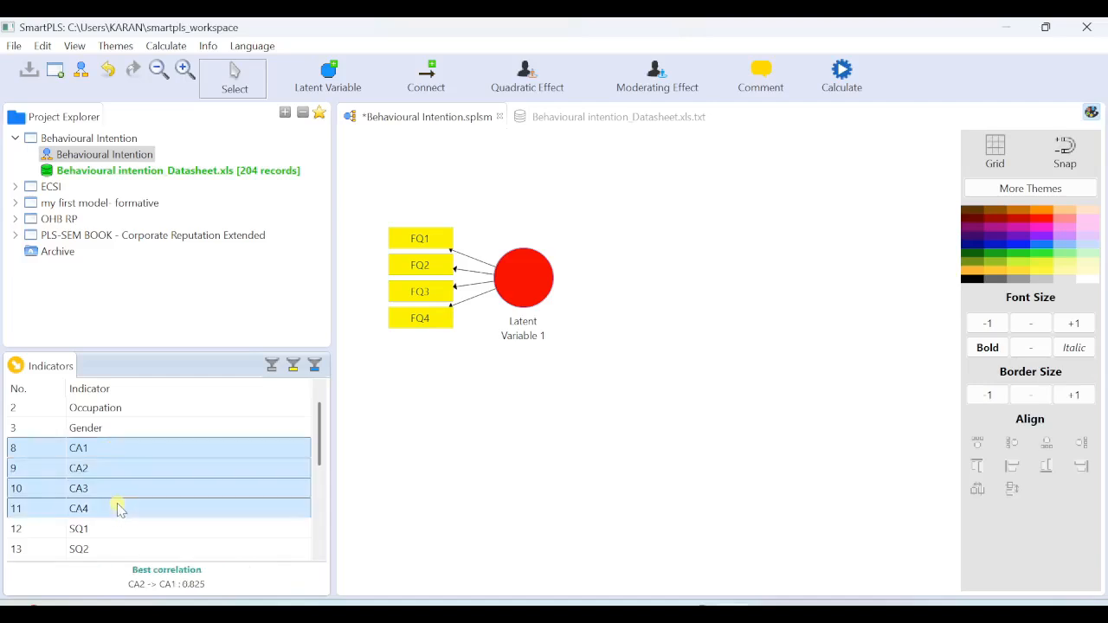
left_click_drag(118, 508, 504, 433)
Step: Place indicators SQ1 to SQ4 in the model as a new latent variable to the right of the FQ construct
left_click_drag(317, 452, 318, 481)
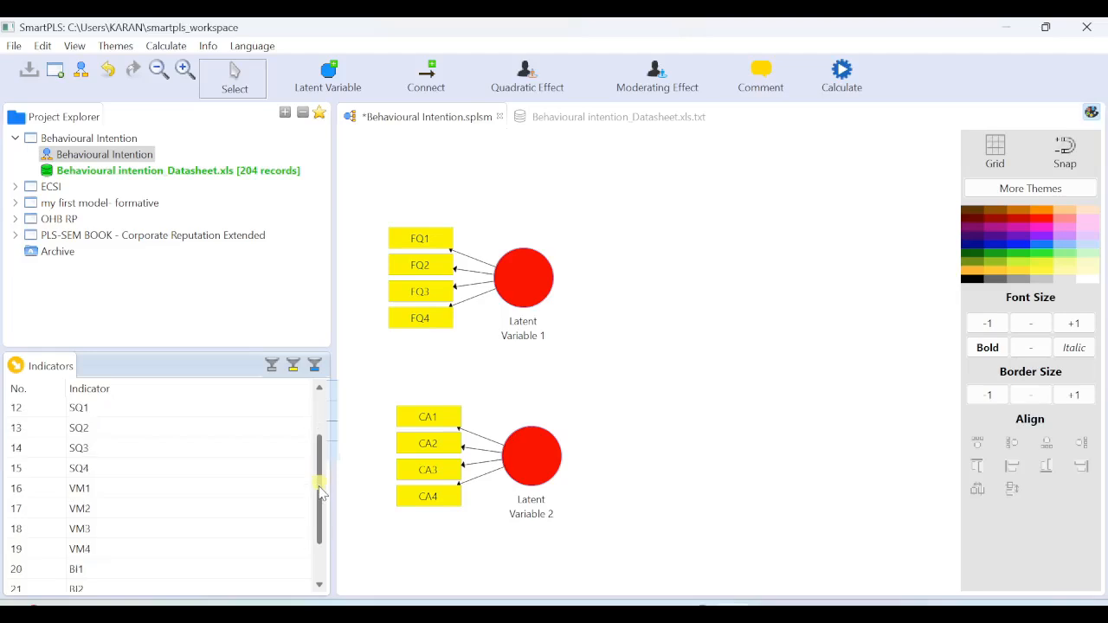
left_click(106, 411)
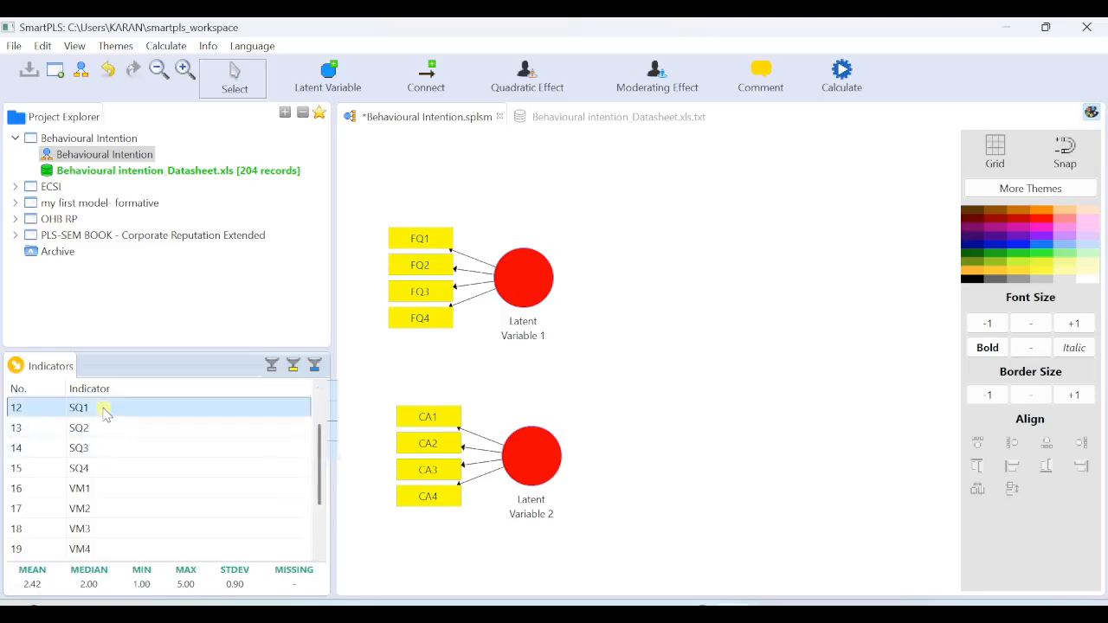
left_click(104, 467, "shift")
left_click_drag(112, 454, 740, 258)
Step: Place indicators VM1 to VM4 as a new latent variable below the SQ construct
left_click(104, 433)
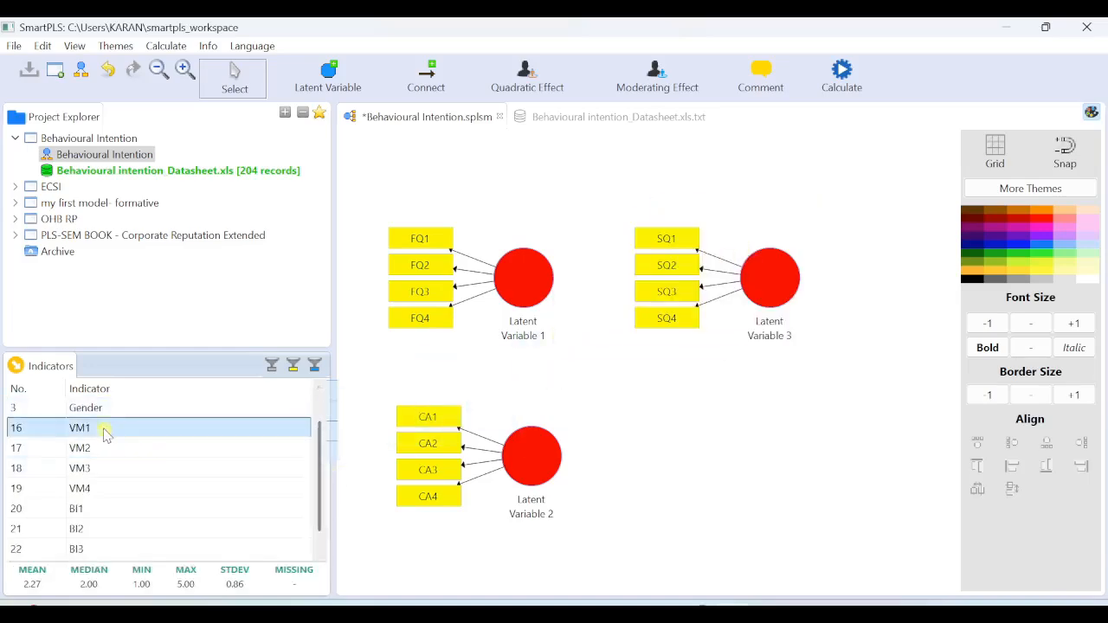
left_click(112, 487, "shift")
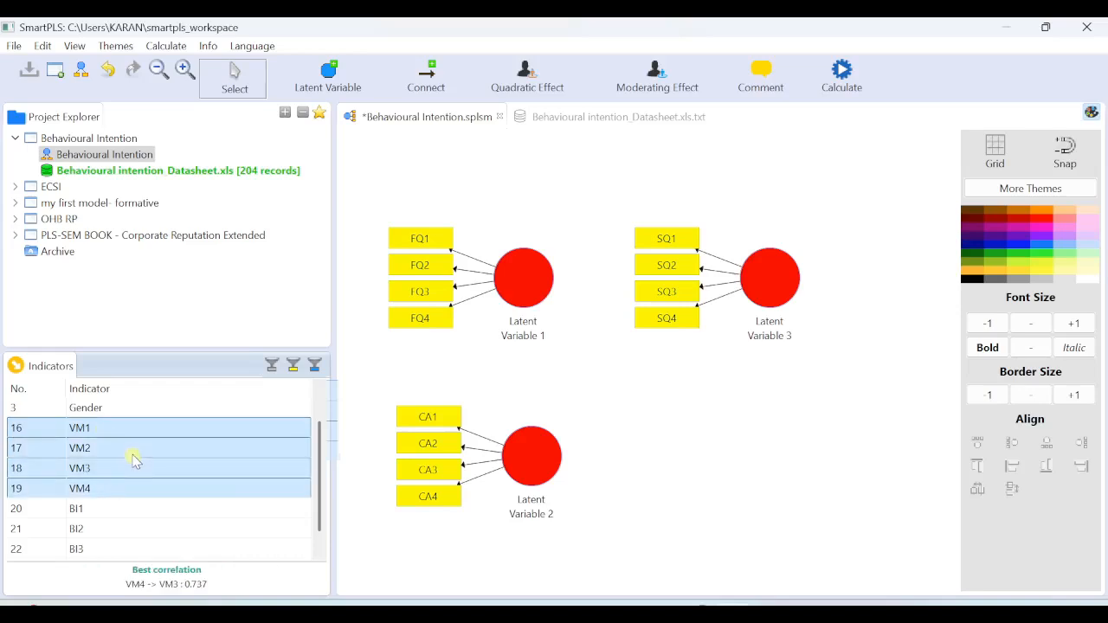
left_click_drag(134, 459, 747, 441)
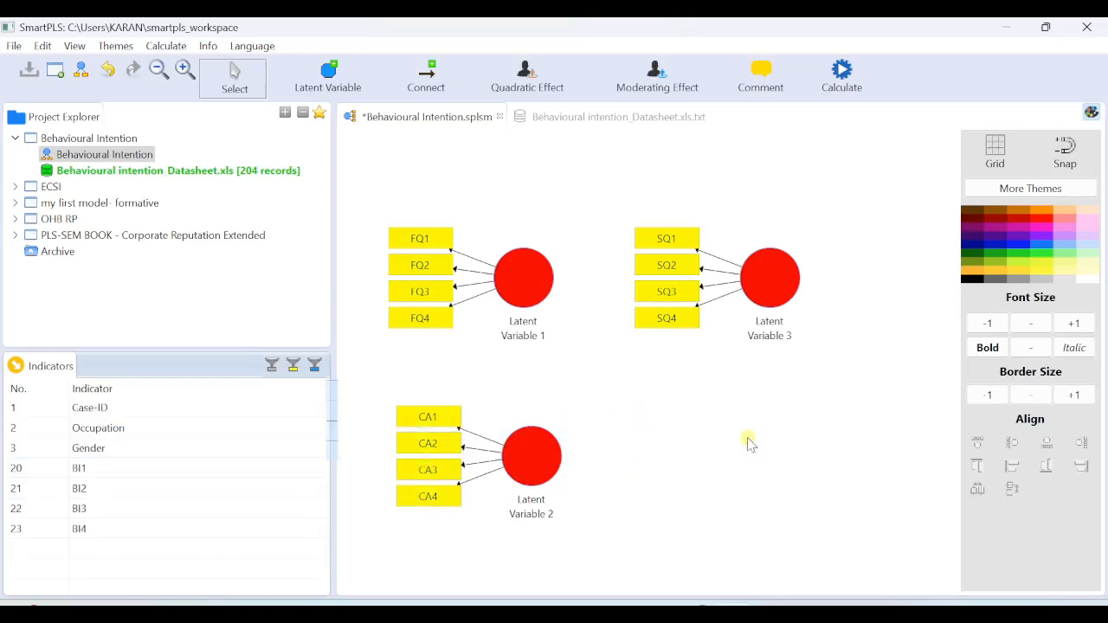
Step: Place indicators BI1 to BI4 as a fifth latent variable on the right side of the model, between the SQ and VM constructs
left_click(101, 468, "shift")
left_click(105, 523, "shift")
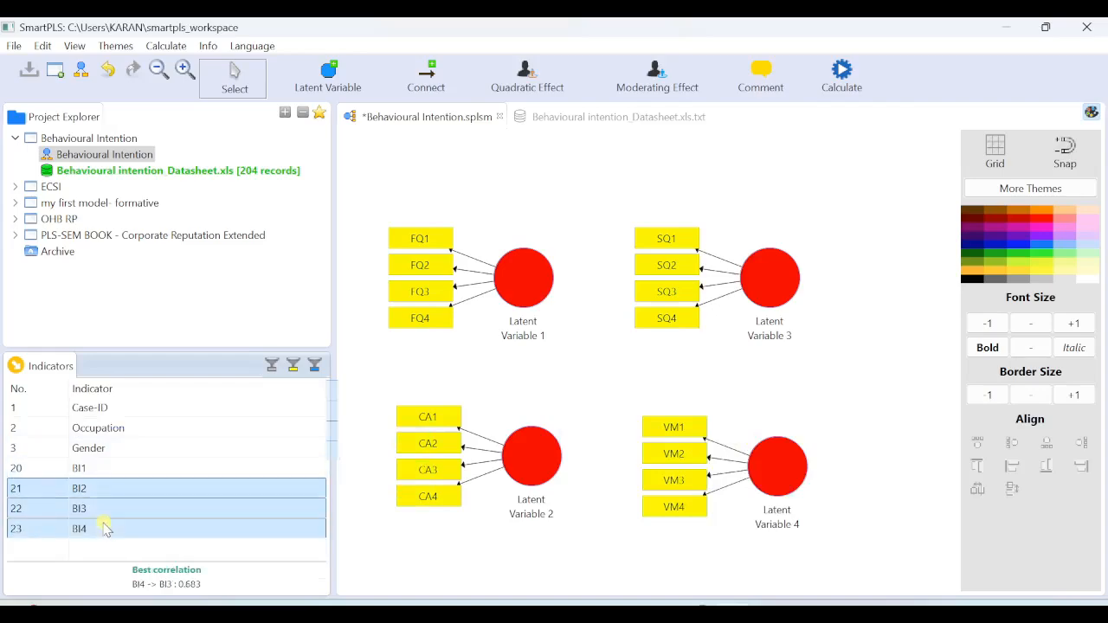
left_click(109, 468)
left_click(109, 528, "shift")
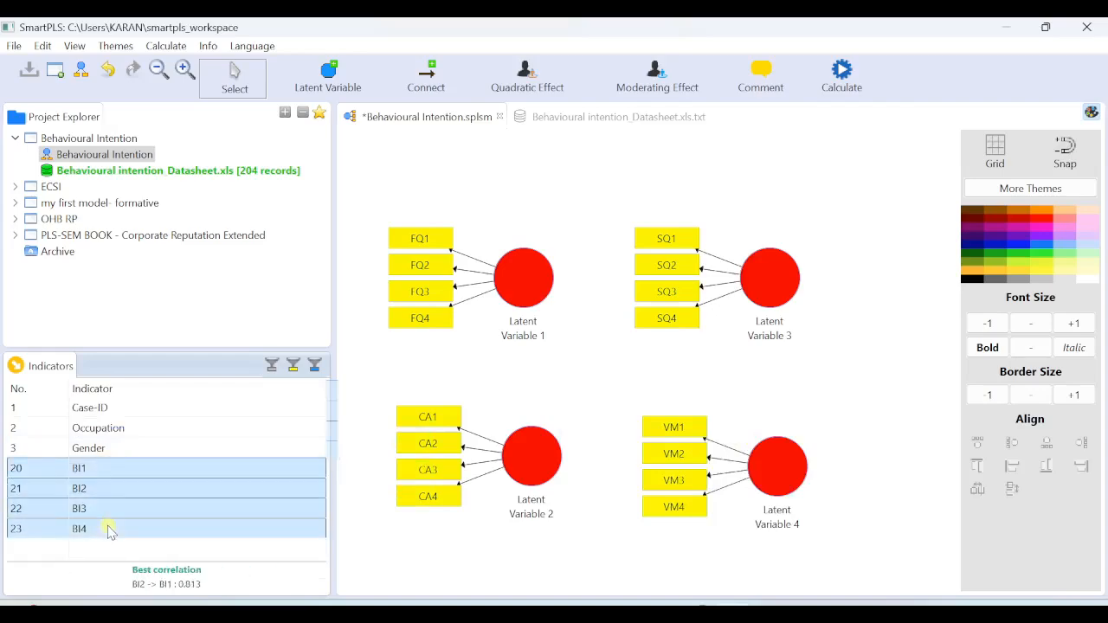
left_click_drag(127, 493, 860, 378)
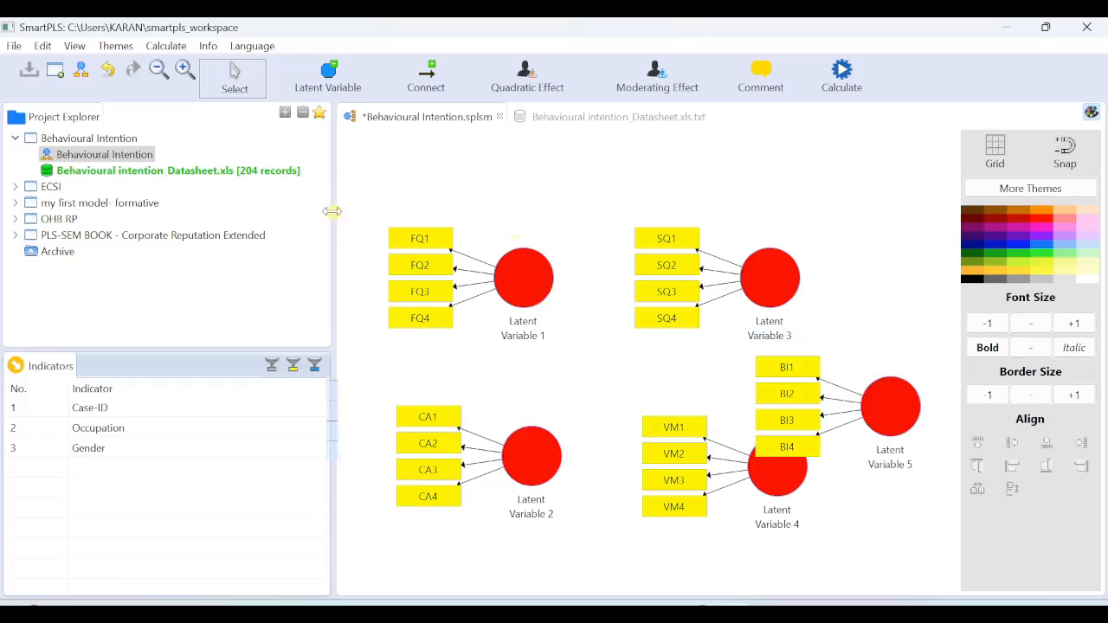
Step: Narrow the Project Explorer to enlarge the model area and rename the FQ construct as FoodQuality
left_click_drag(333, 211, 154, 233)
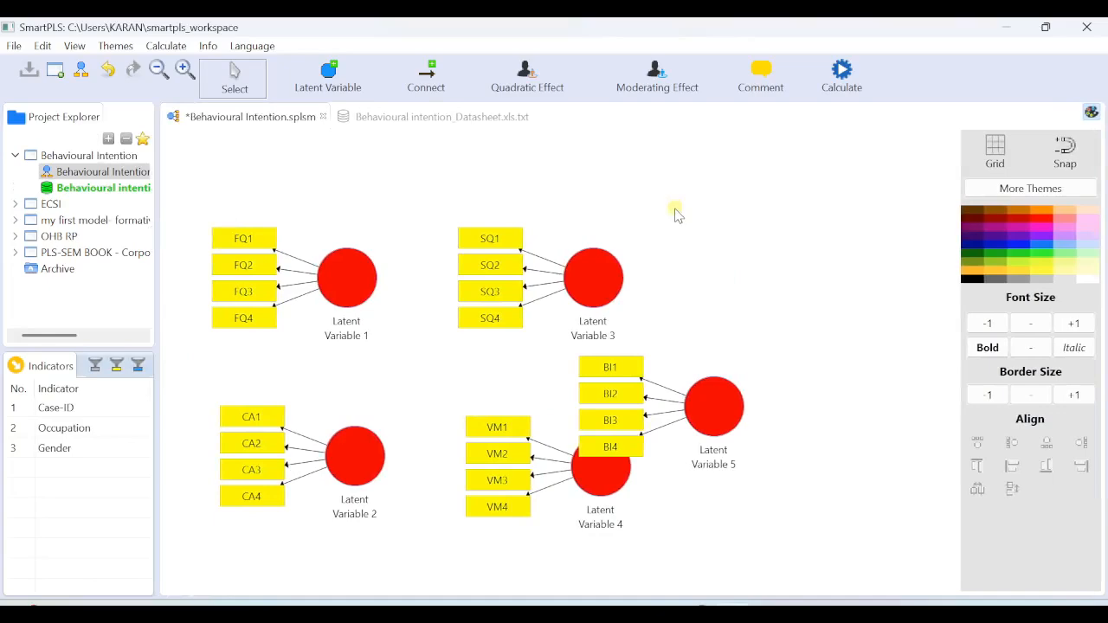
right_click(350, 268)
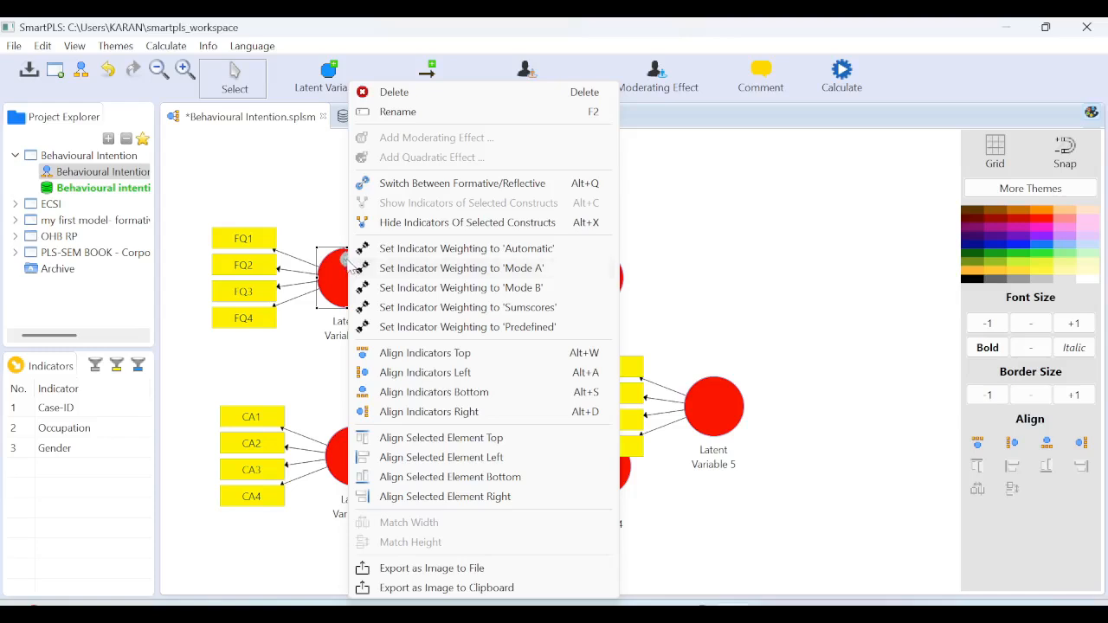
left_click(439, 113)
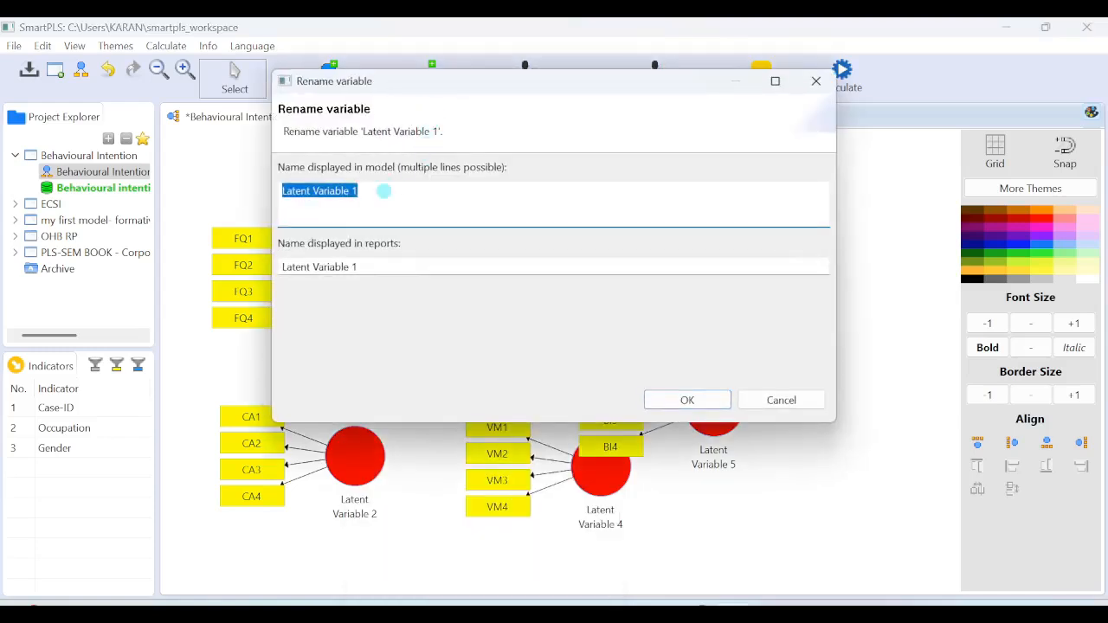
type("FoodQuality")
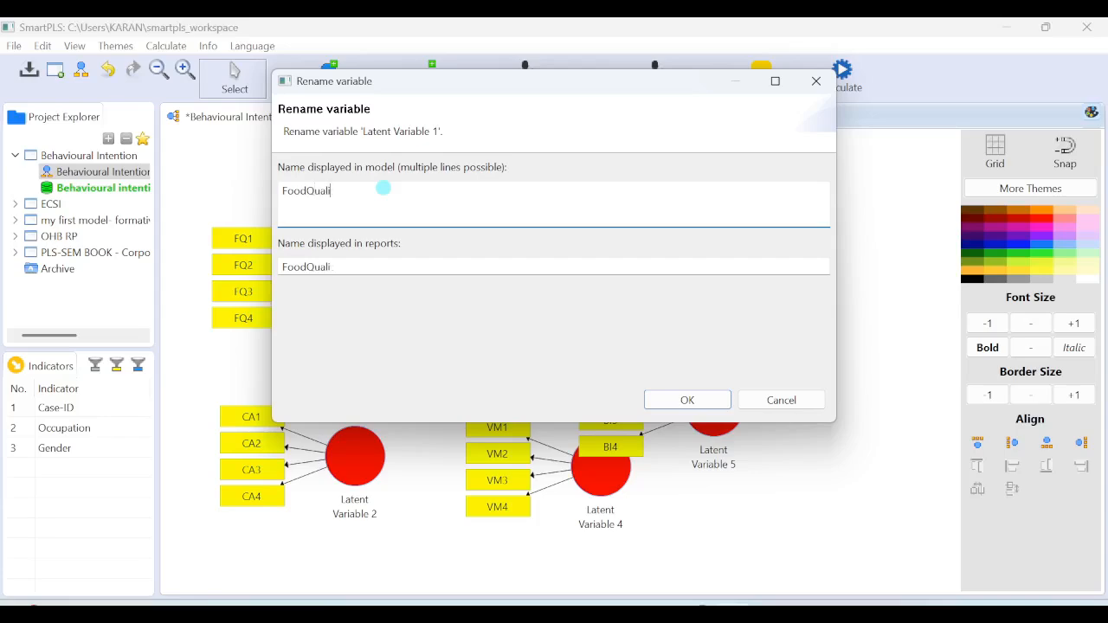
left_click(663, 399)
Step: Rename the latent variable of indicators CA1 to CA4 as CulturalAuthenticity
right_click(347, 453)
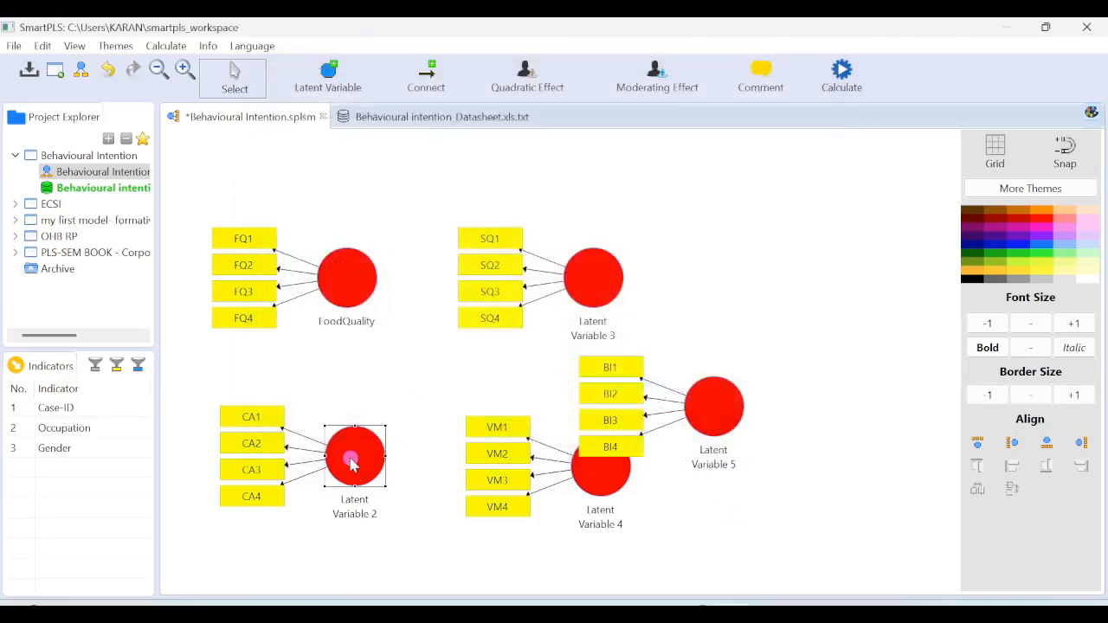
left_click(399, 112)
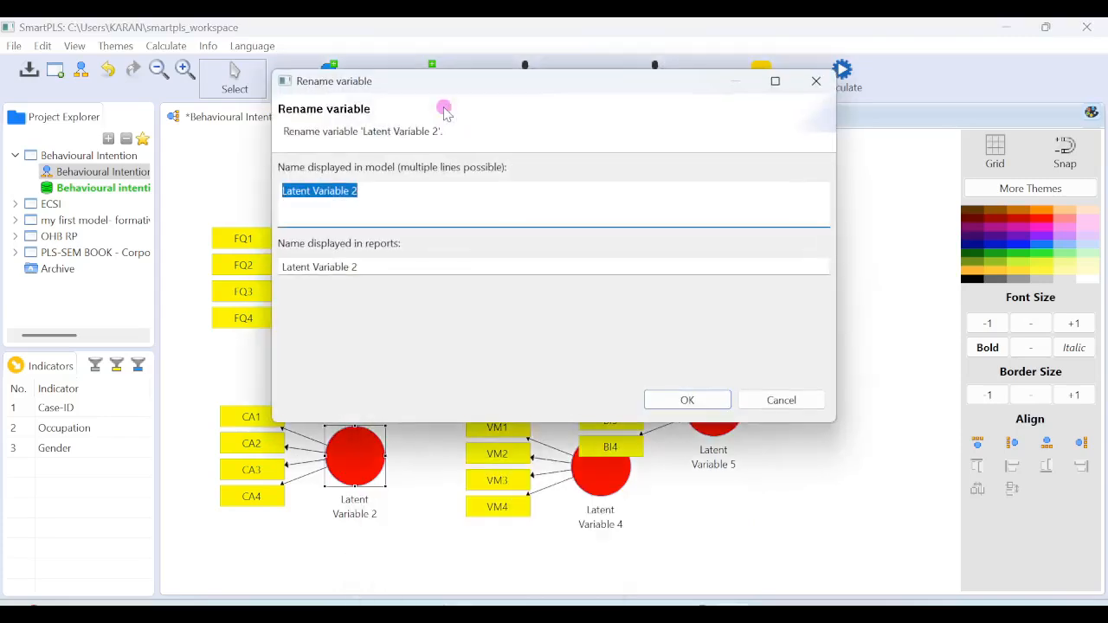
type("CulturalA")
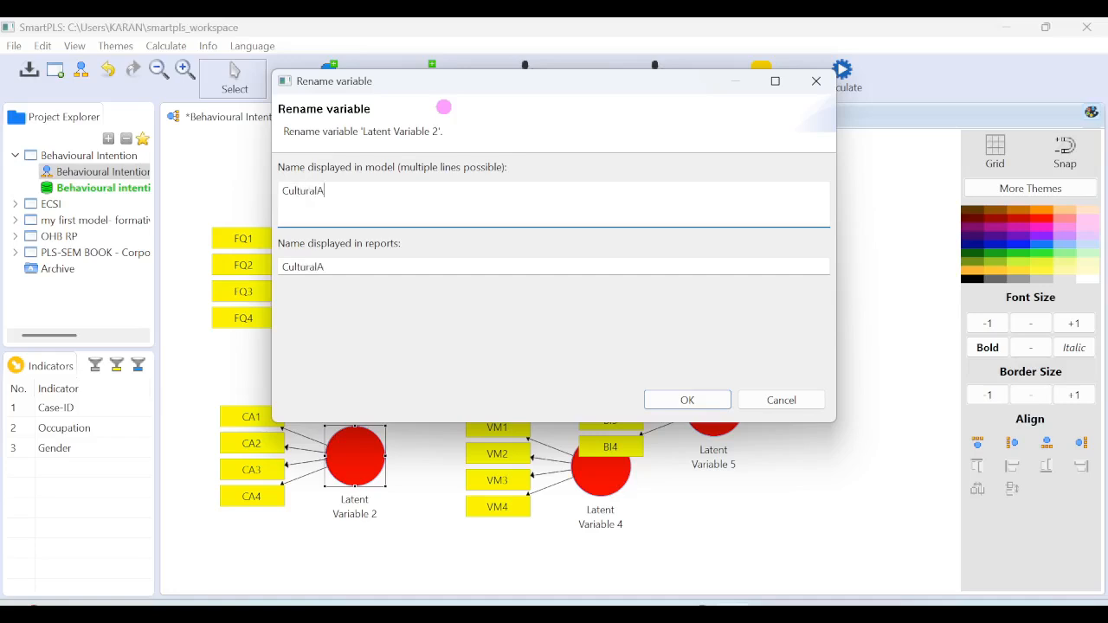
type("uthenticity")
left_click(699, 399)
Step: Rename the latent variable of indicators SQ1 to SQ4 as ServiceQuality
right_click(593, 272)
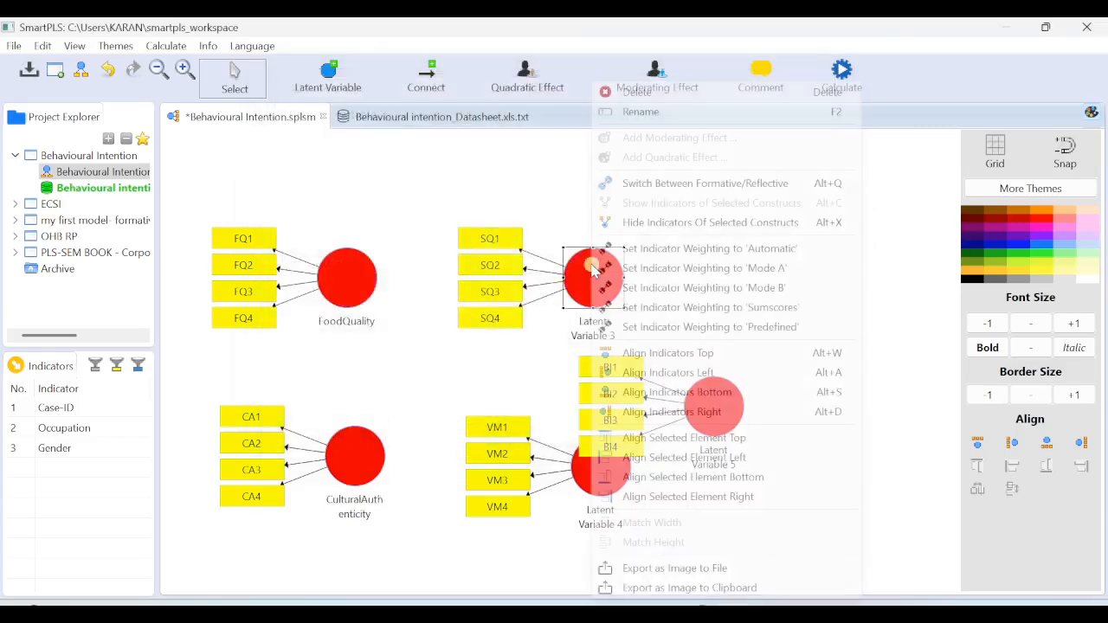
left_click(641, 112)
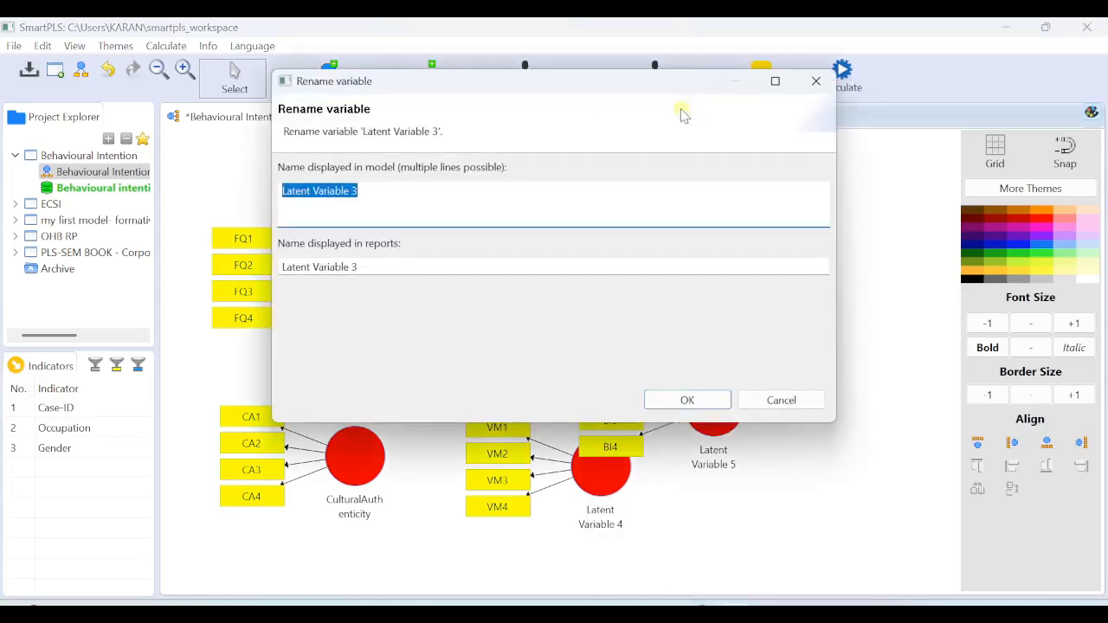
left_click_drag(625, 87, 645, 167)
type("ServiceQuality")
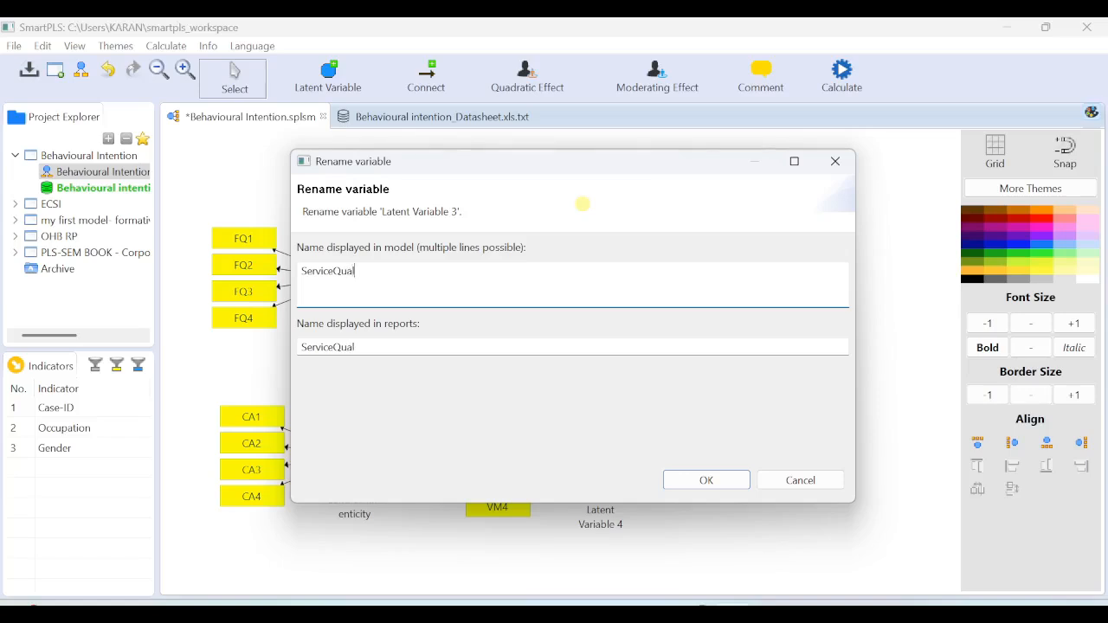
left_click(708, 481)
Step: Rename the latent variable of indicators BI1 to BI4 as BehaviouralIntention
right_click(703, 415)
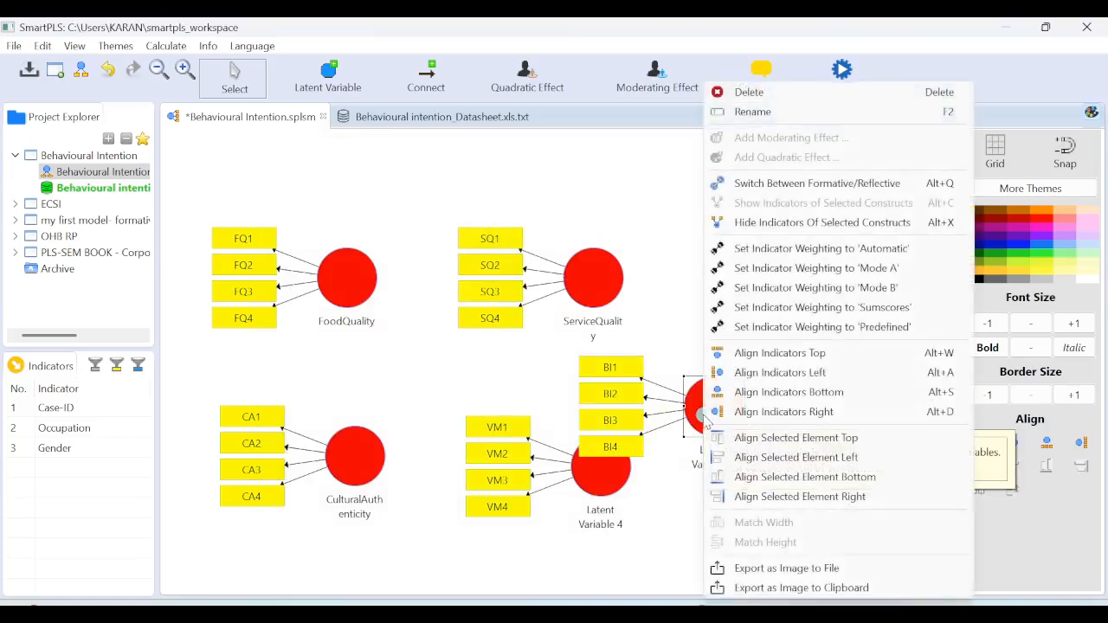
left_click(795, 112)
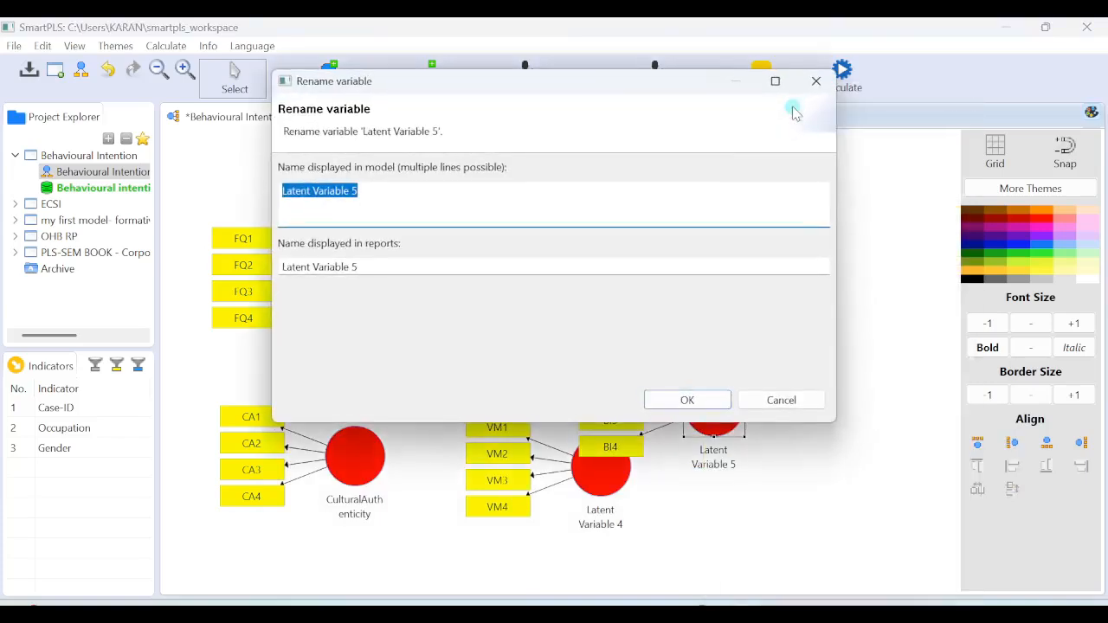
type("BehaviouralIntention")
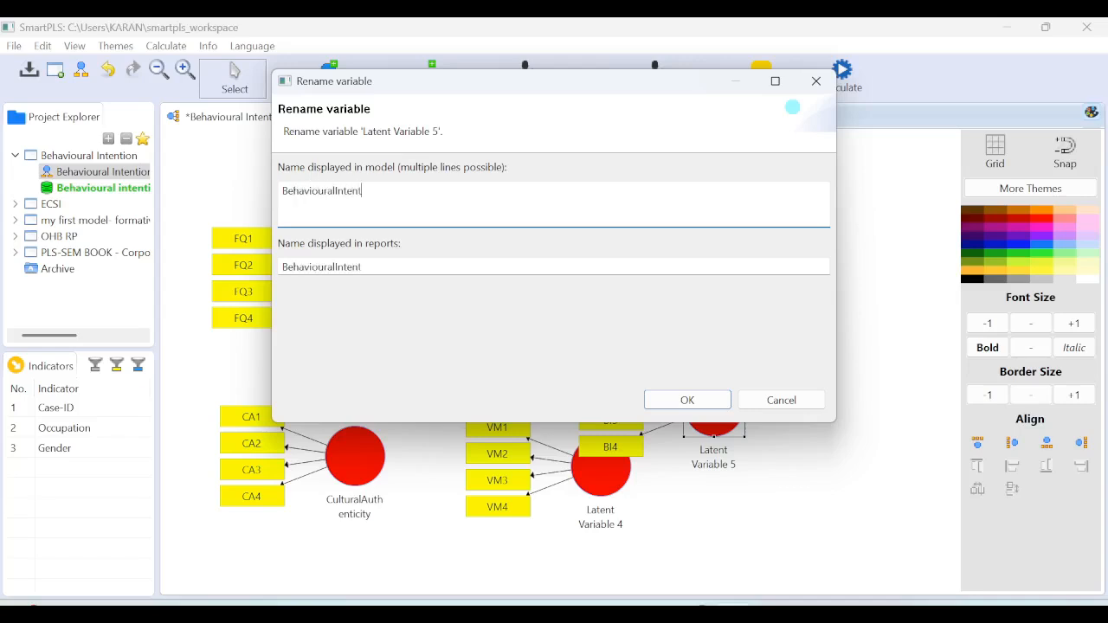
left_click(700, 397)
Step: Rename the latent variable of indicators VM1 to VM4 as ValueForMoney
right_click(611, 467)
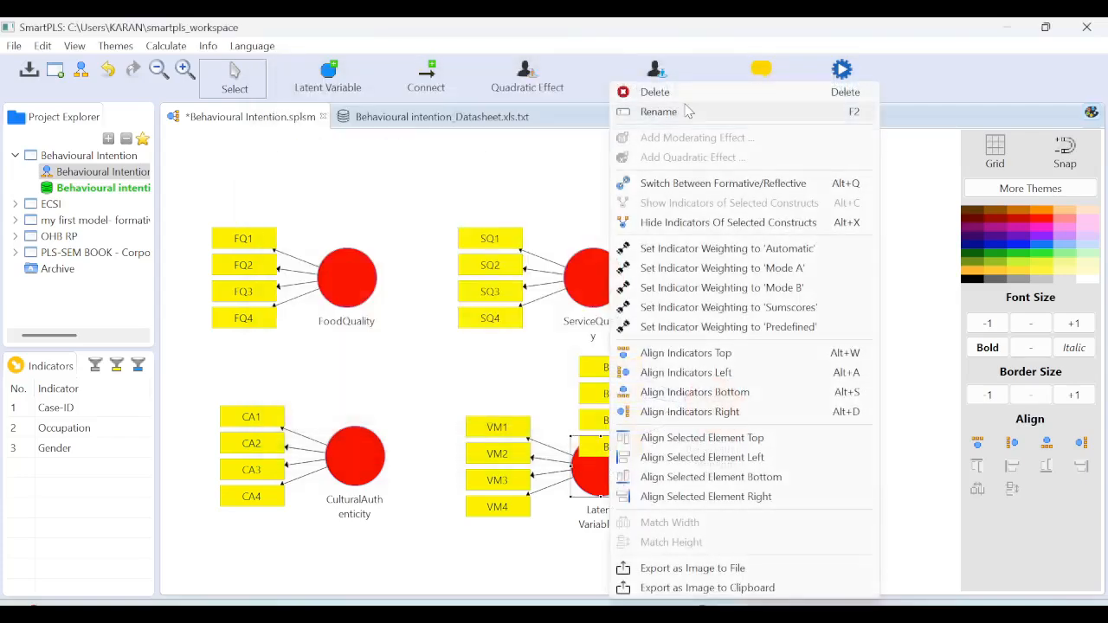
left_click(659, 112)
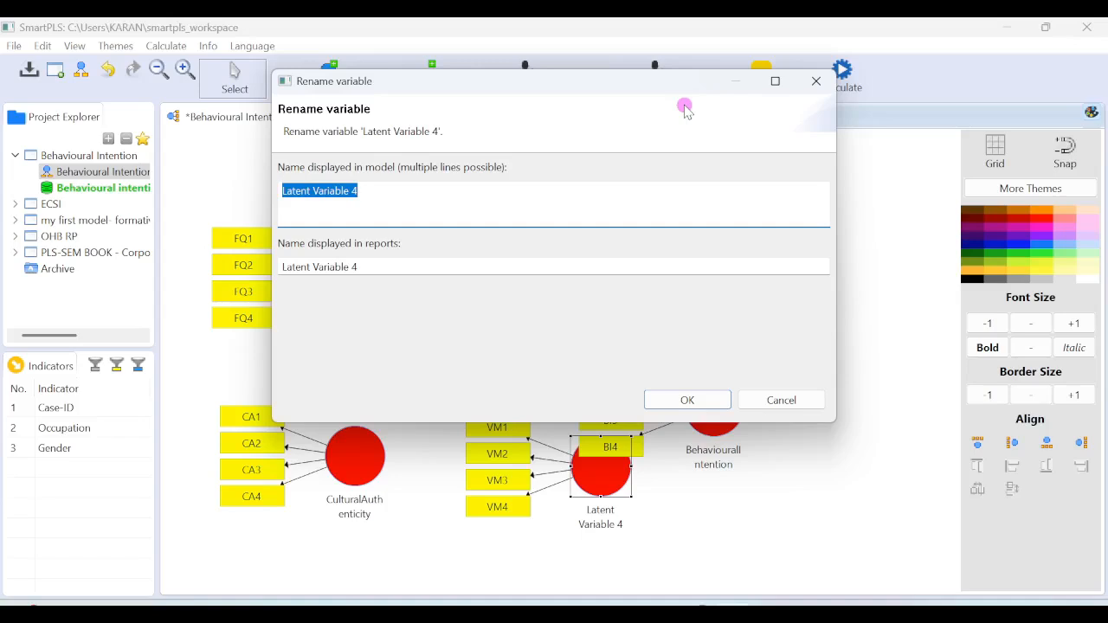
type("ValueF")
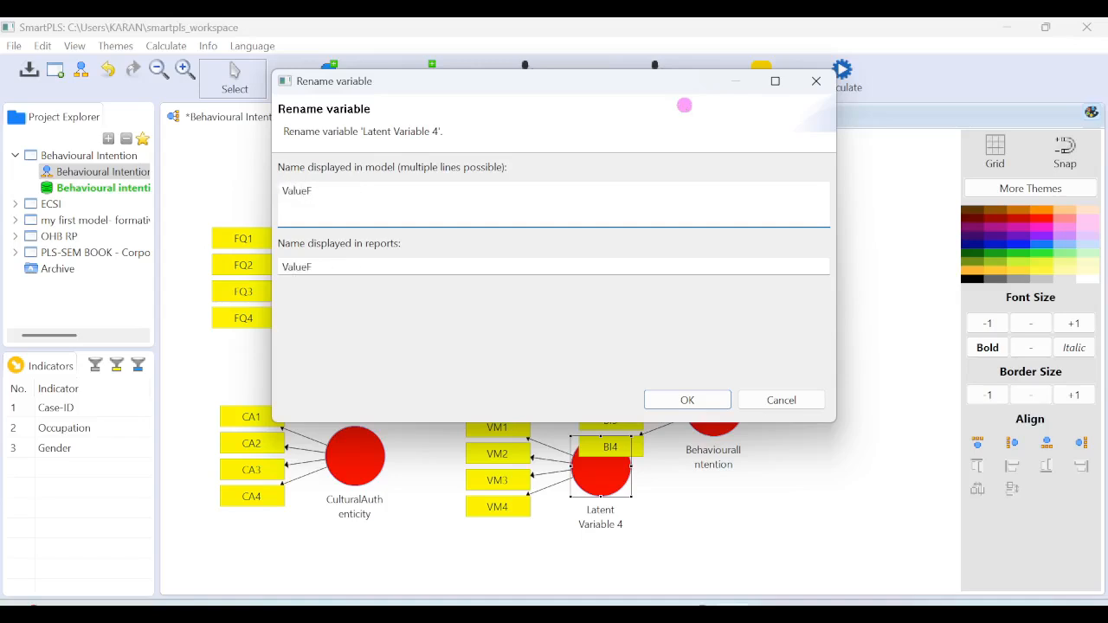
type("orMoney")
left_click(690, 399)
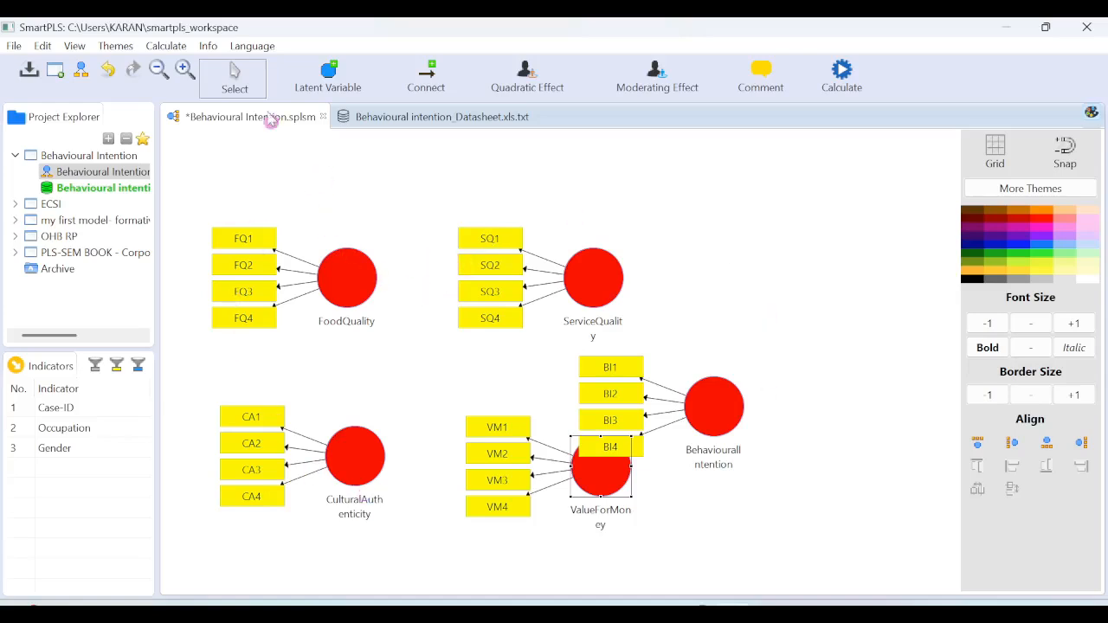
Step: Move the FoodQuality construct up above CulturalAuthenticity and the ServiceQuality construct to the model's upper right
left_click(340, 279)
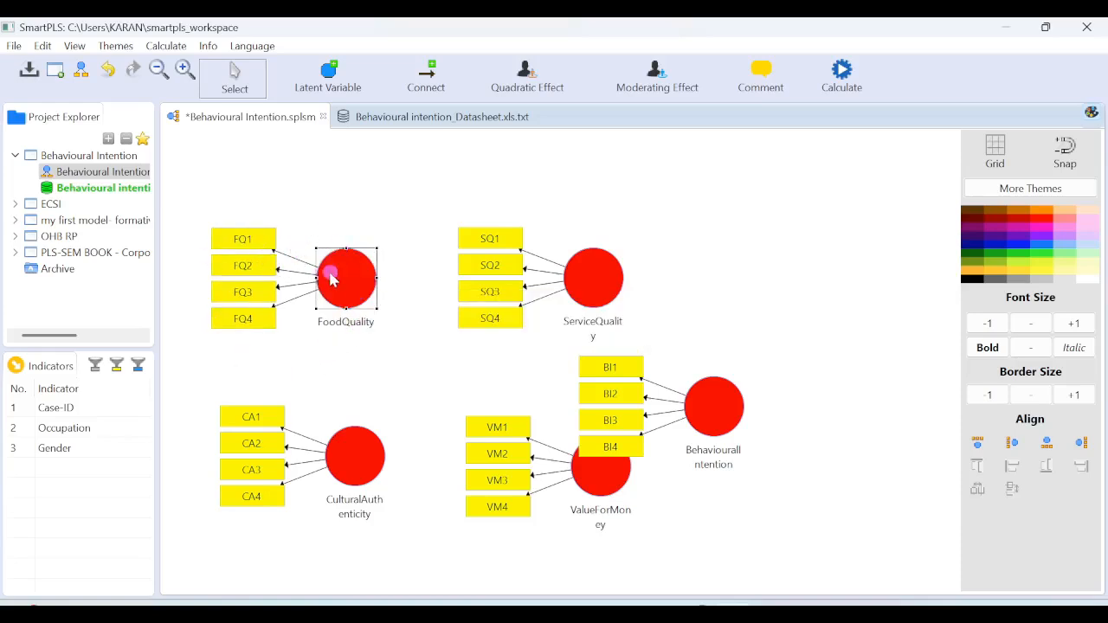
mouse_move(338, 284)
left_click_drag(337, 284, 347, 223)
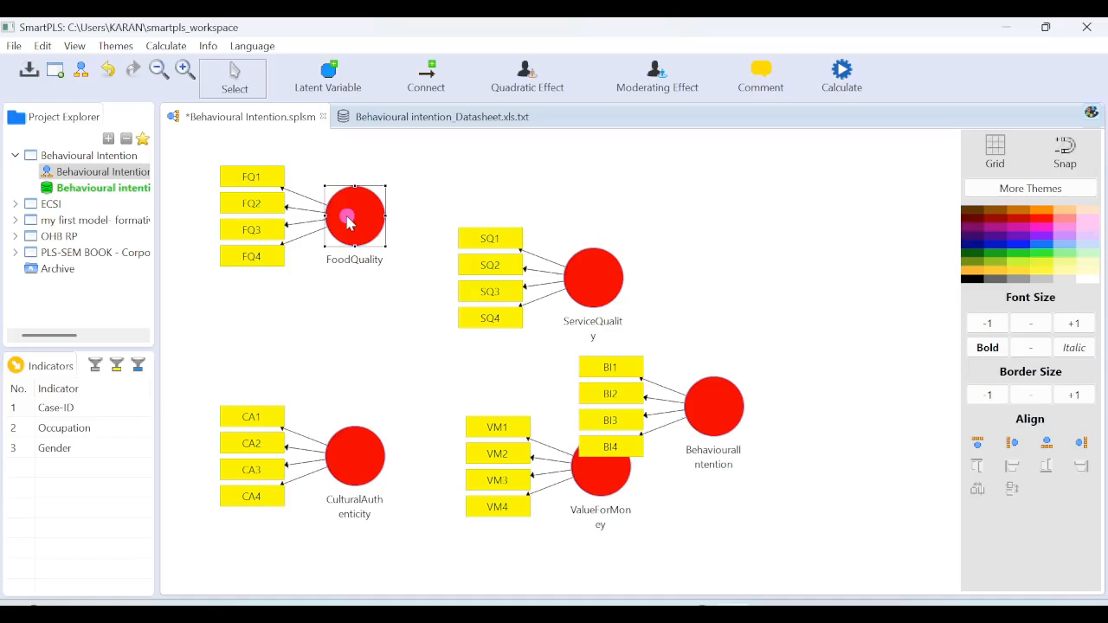
left_click_drag(595, 279, 754, 198)
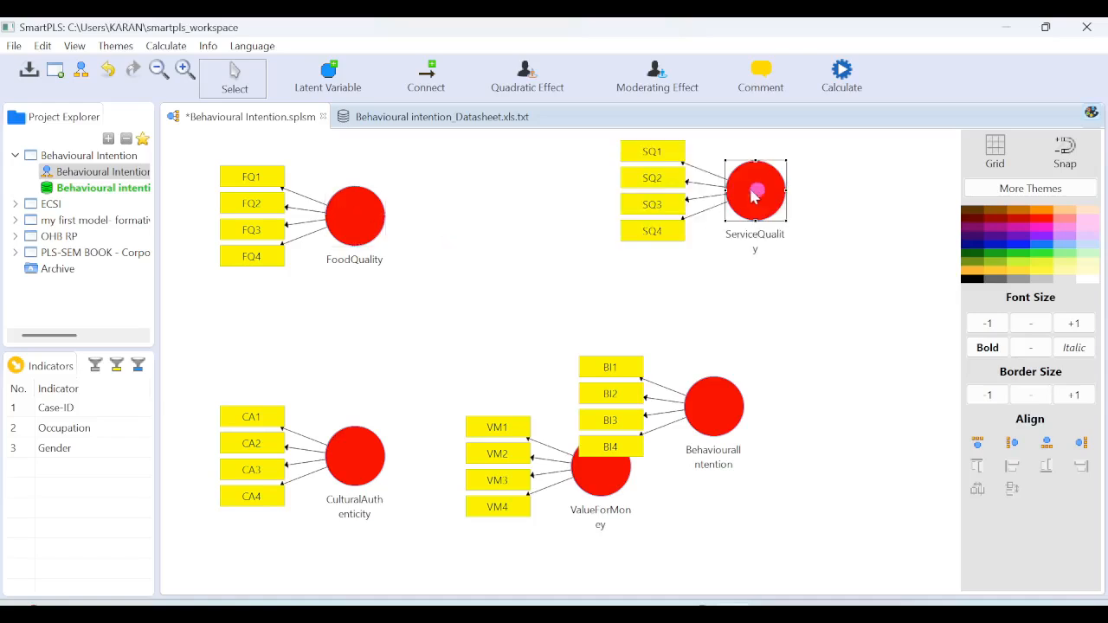
Step: Align the indicators of the ServiceQuality and BehaviouralIntention constructs to the right of their circles
right_click(752, 194)
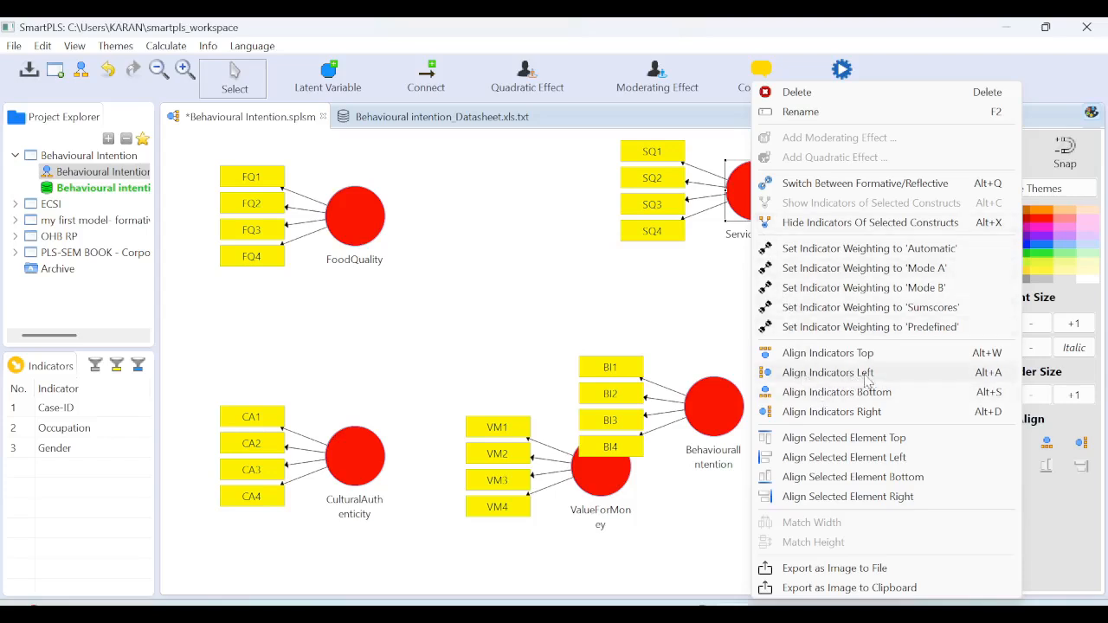
left_click(854, 415)
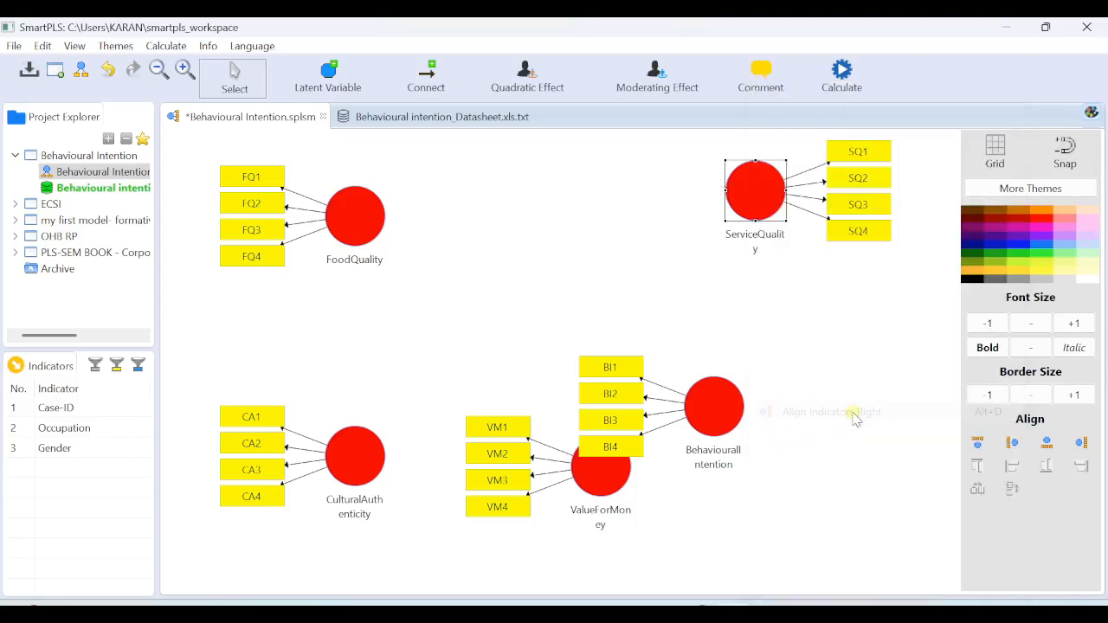
left_click(718, 414)
right_click(718, 414)
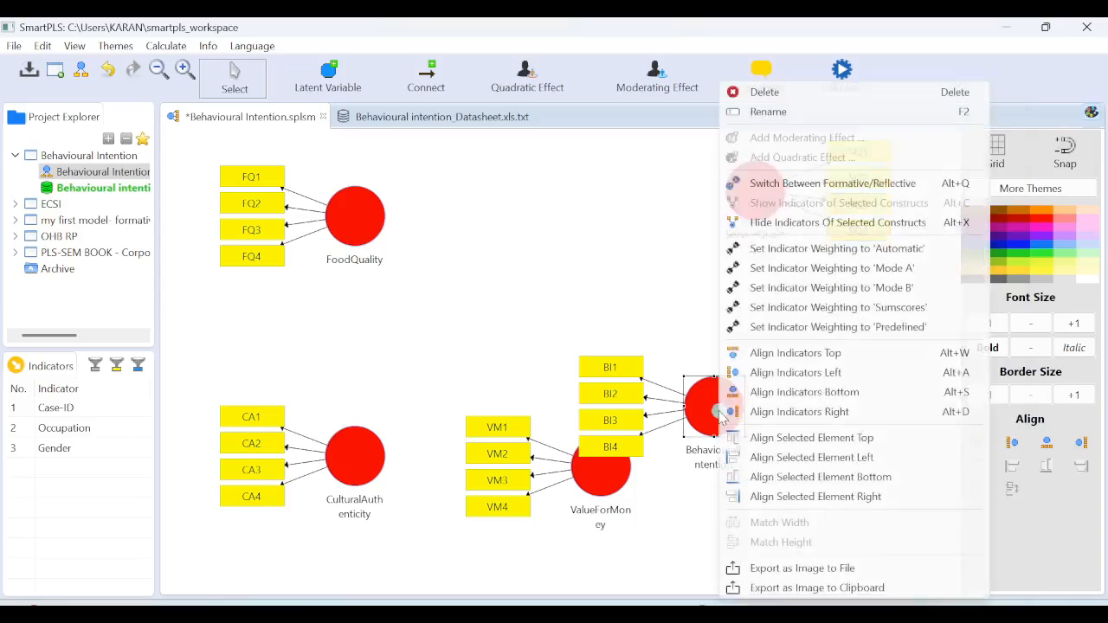
left_click(818, 416)
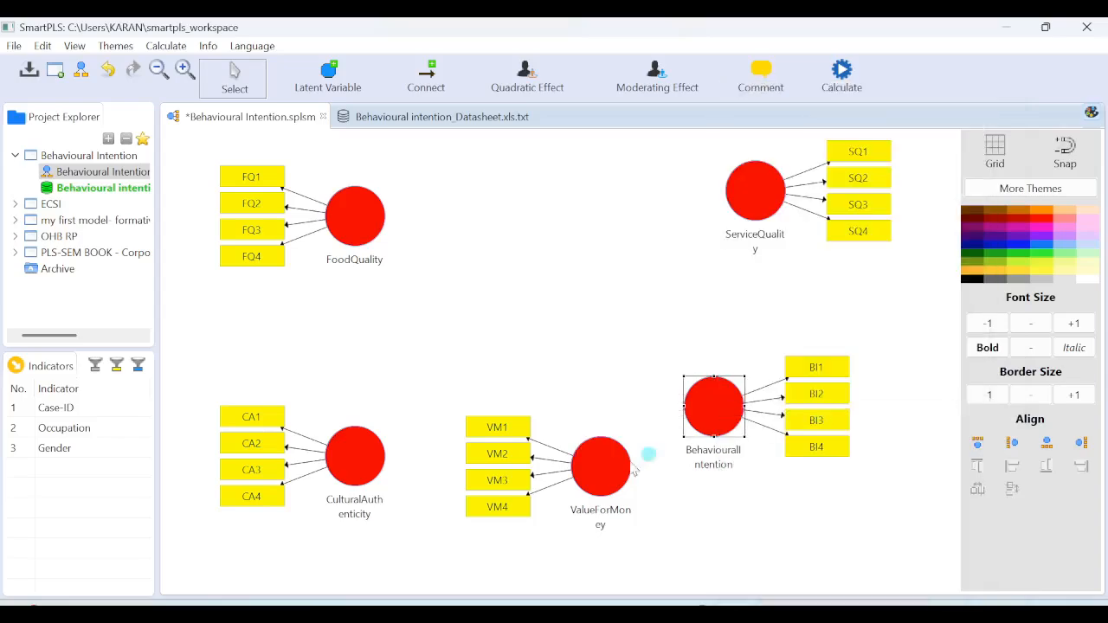
Step: Align the ValueForMoney indicators to the right and move the construct down and left, clear of BehaviouralIntention
left_click(593, 483)
right_click(595, 486)
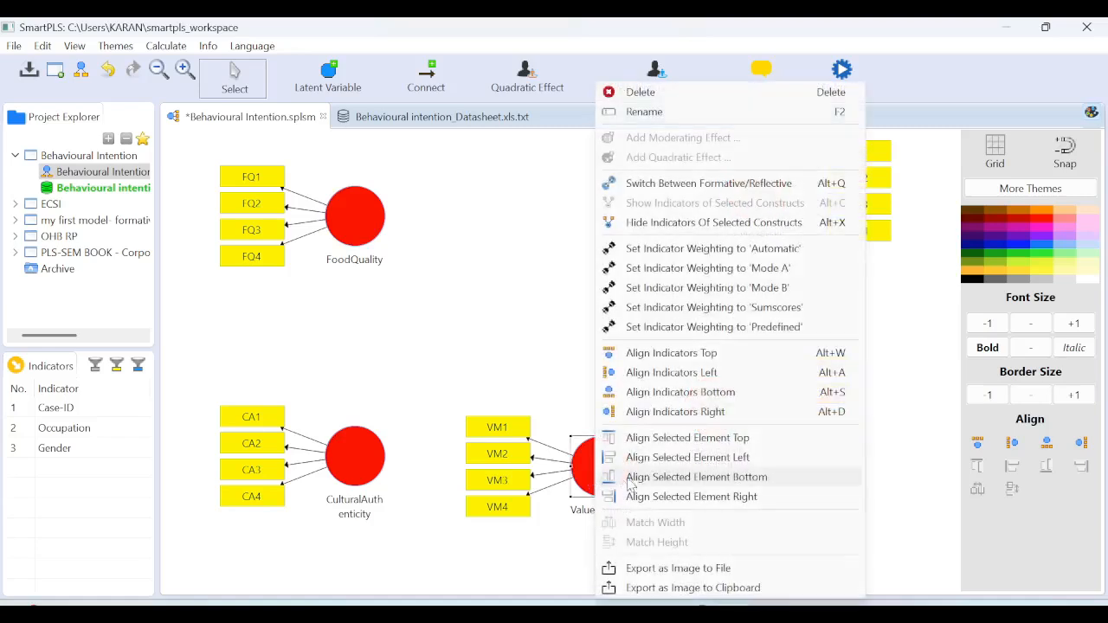
left_click(707, 414)
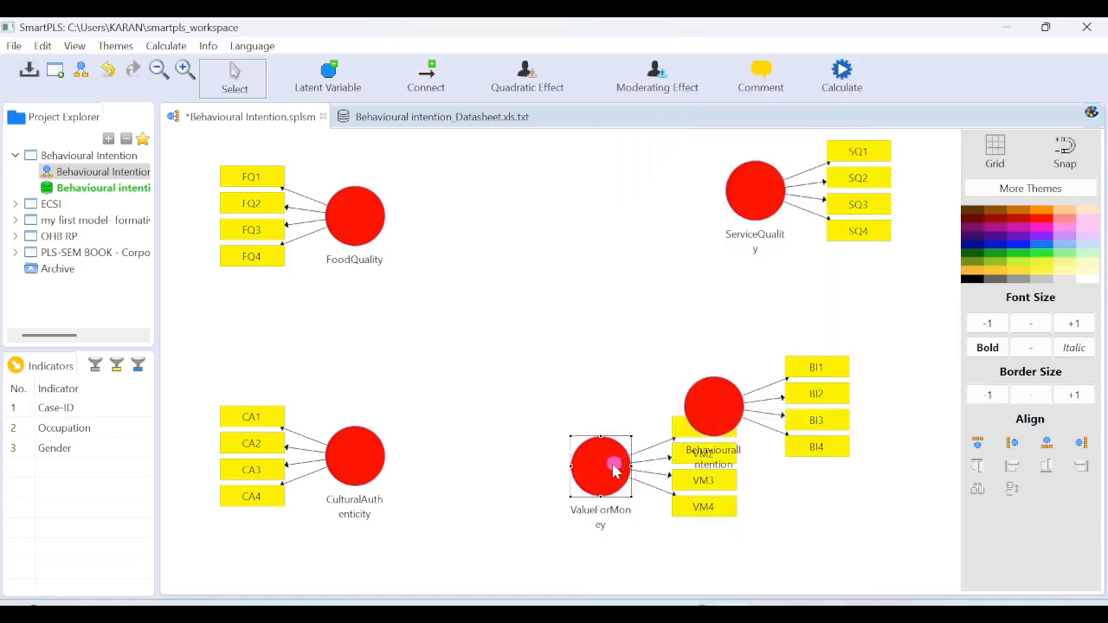
left_click_drag(539, 516, 541, 514)
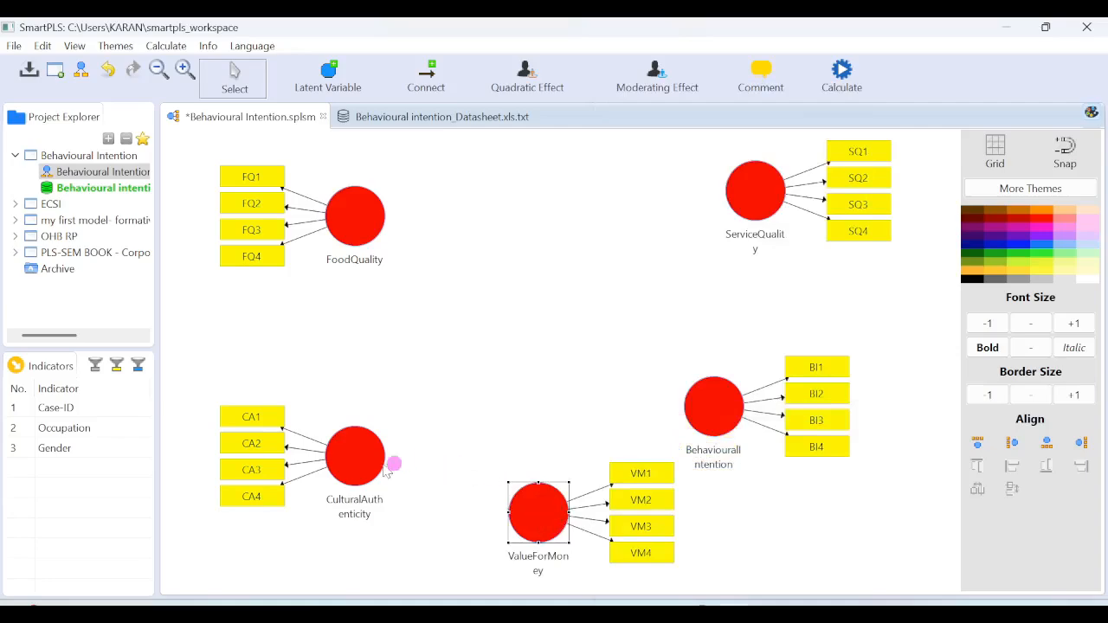
Step: Stack CulturalAuthenticity, ServiceQuality and ValueForMoney below FoodQuality with their indicators on the left, and raise BehaviouralIntention to the stack's mid-height
left_click_drag(363, 453, 365, 334)
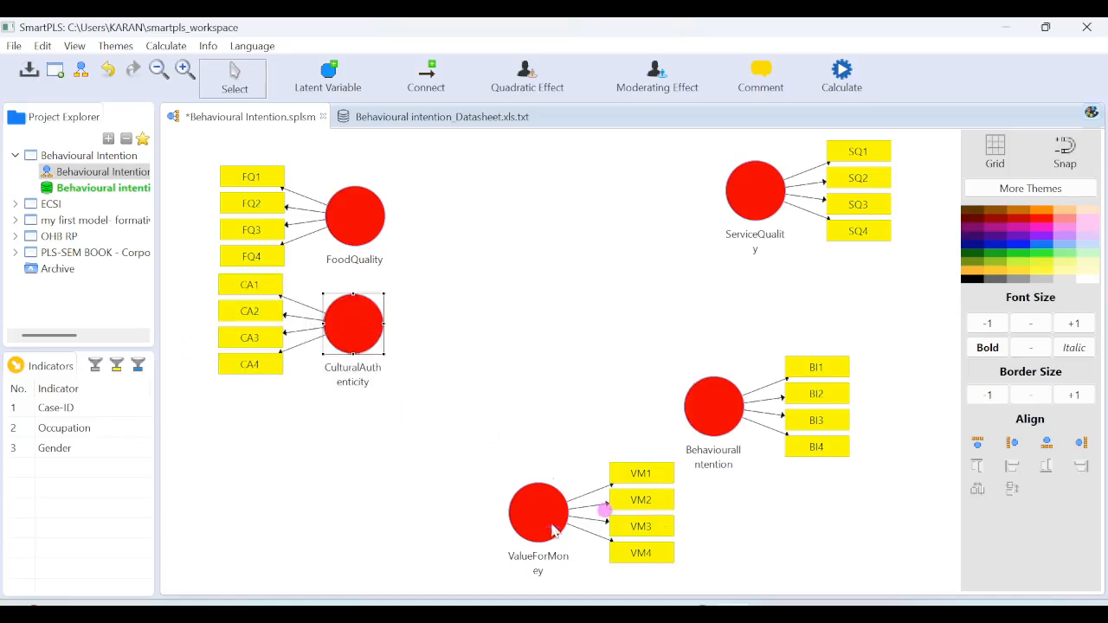
left_click(754, 190)
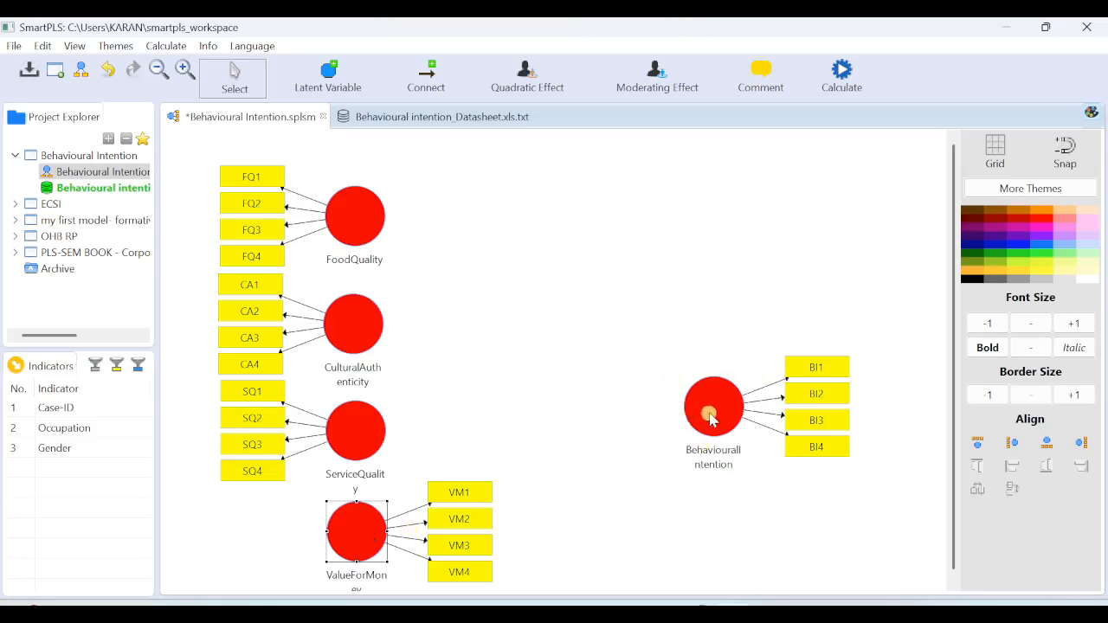
mouse_move(708, 420)
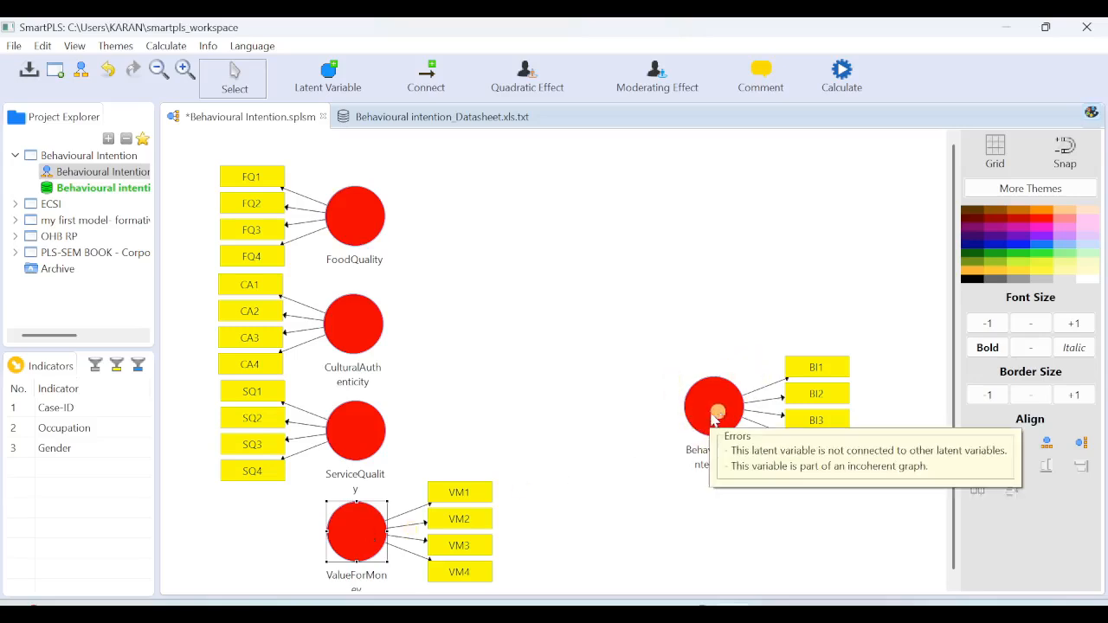
right_click(366, 523)
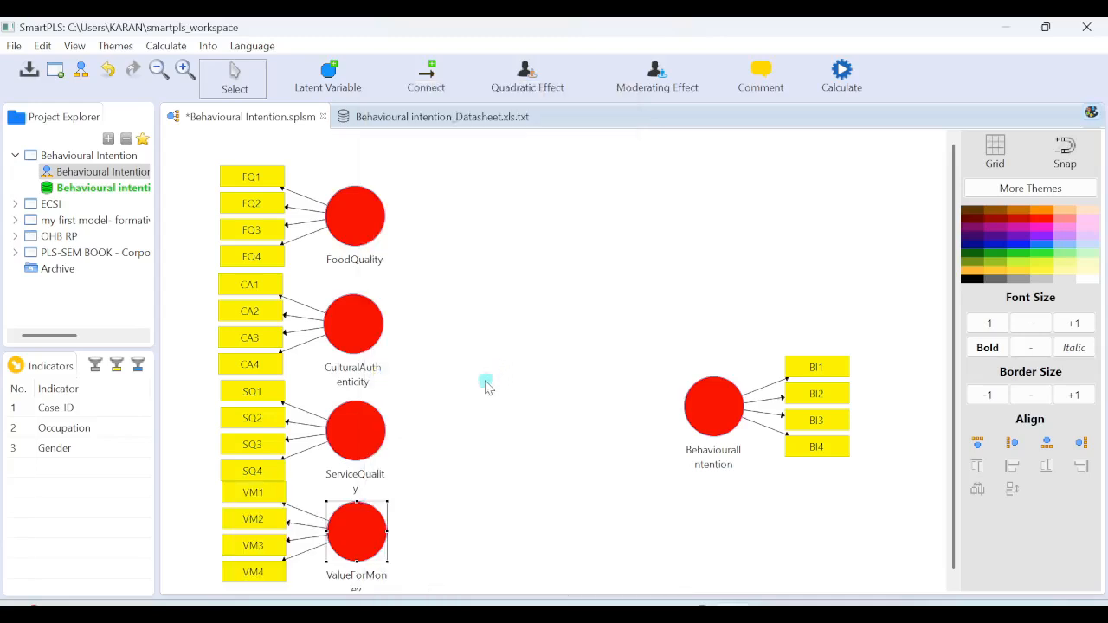
left_click_drag(367, 533, 365, 538)
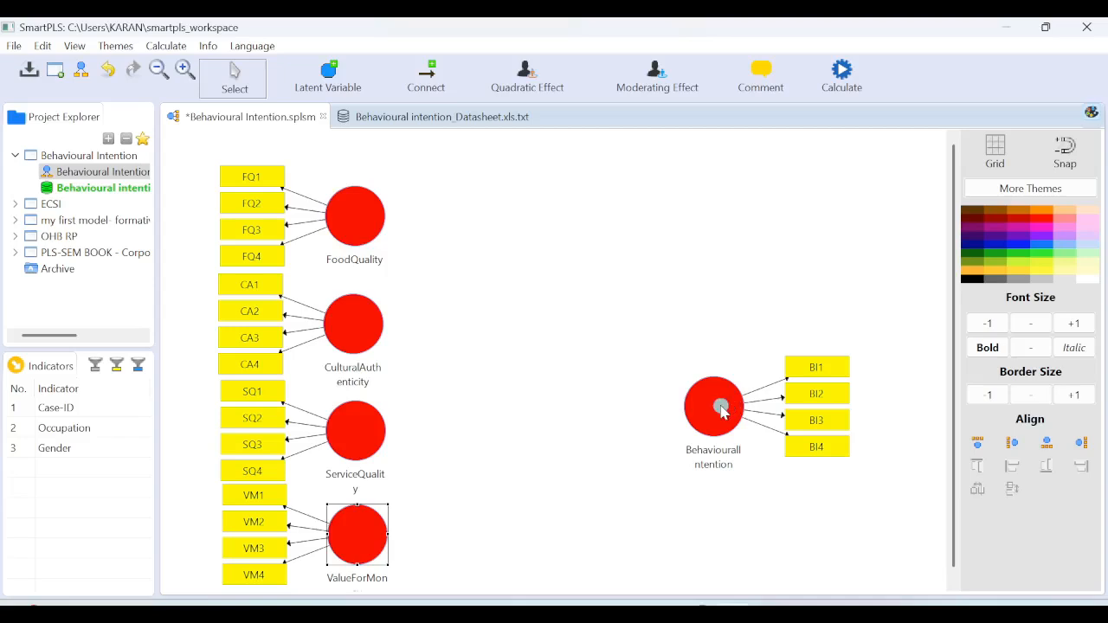
left_click_drag(712, 403, 724, 347)
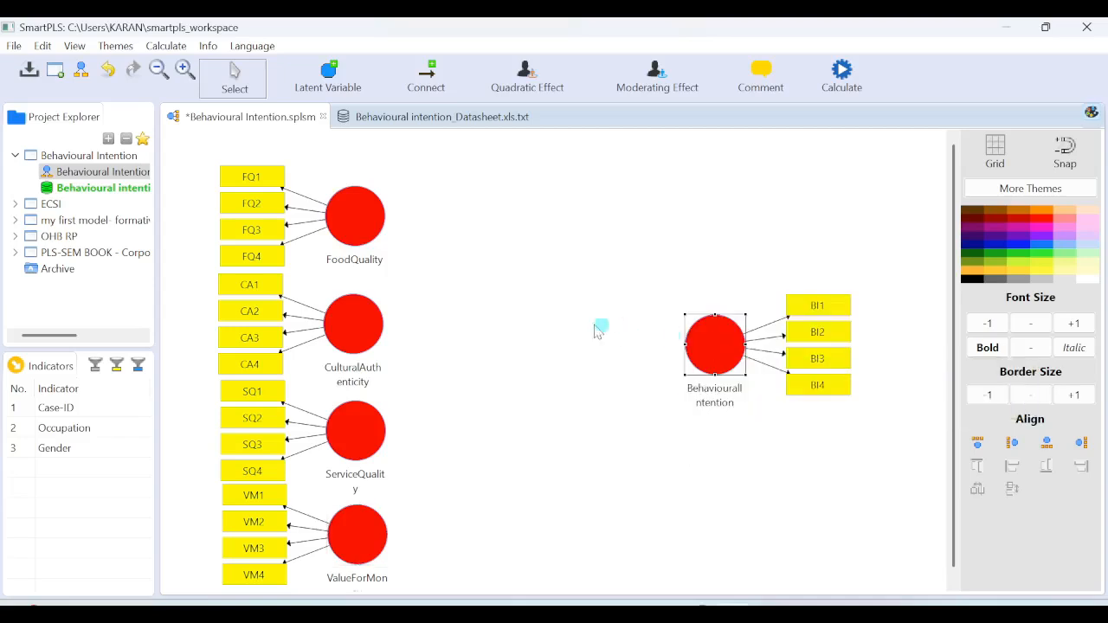
Step: Connect FoodQuality, CulturalAuthenticity, ServiceQuality and ValueForMoney each to BehaviouralIntention with a path arrow
left_click(433, 76)
left_click_drag(378, 217, 701, 346)
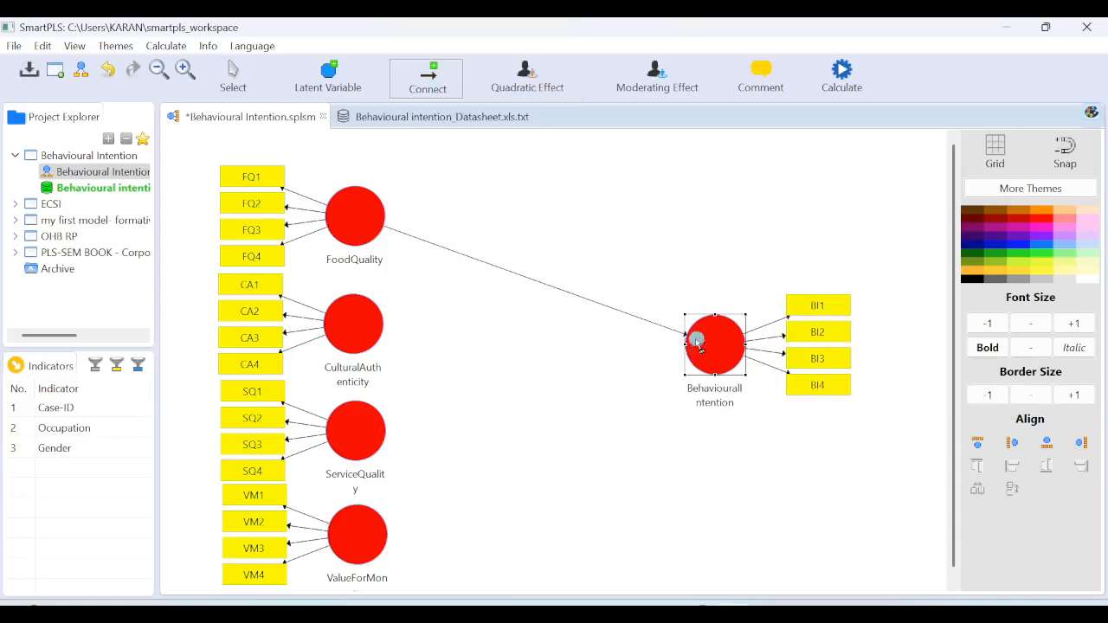
left_click_drag(359, 325, 714, 345)
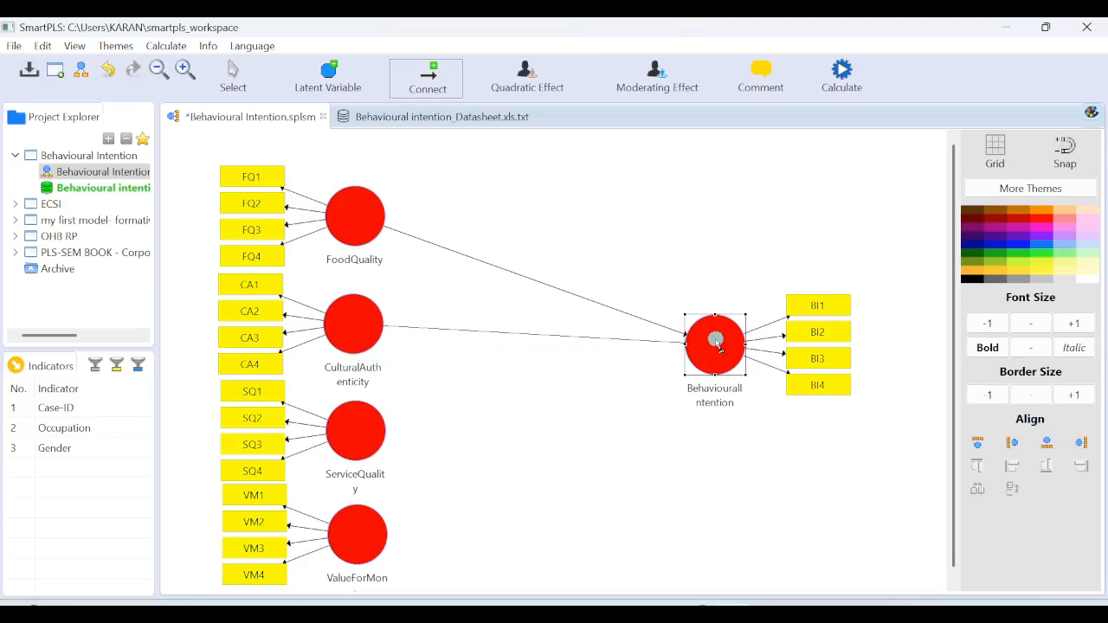
left_click_drag(370, 428, 701, 362)
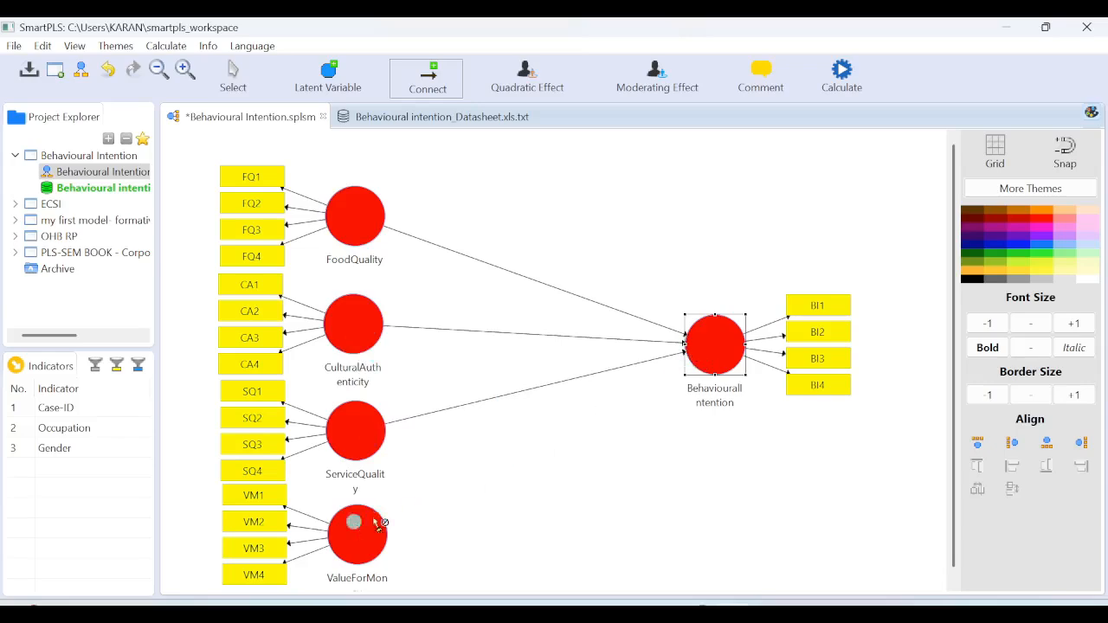
left_click_drag(370, 515, 708, 362)
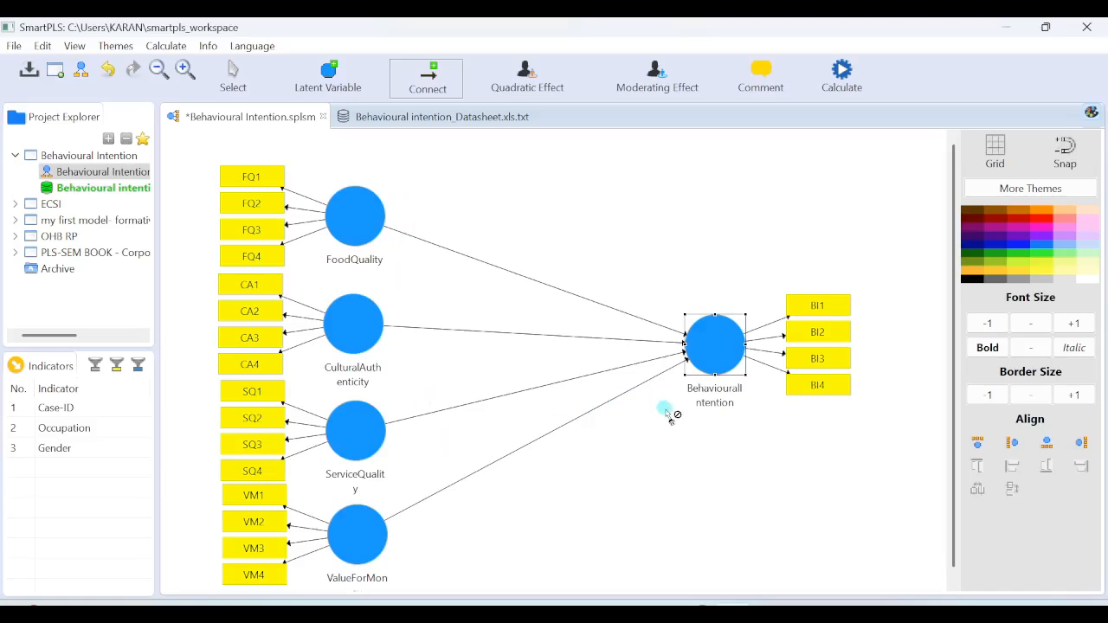
Step: Run the PLS Algorithm with the Path weighting scheme, 300 maximum iterations and stop criterion 7, opening the full report
left_click(844, 73)
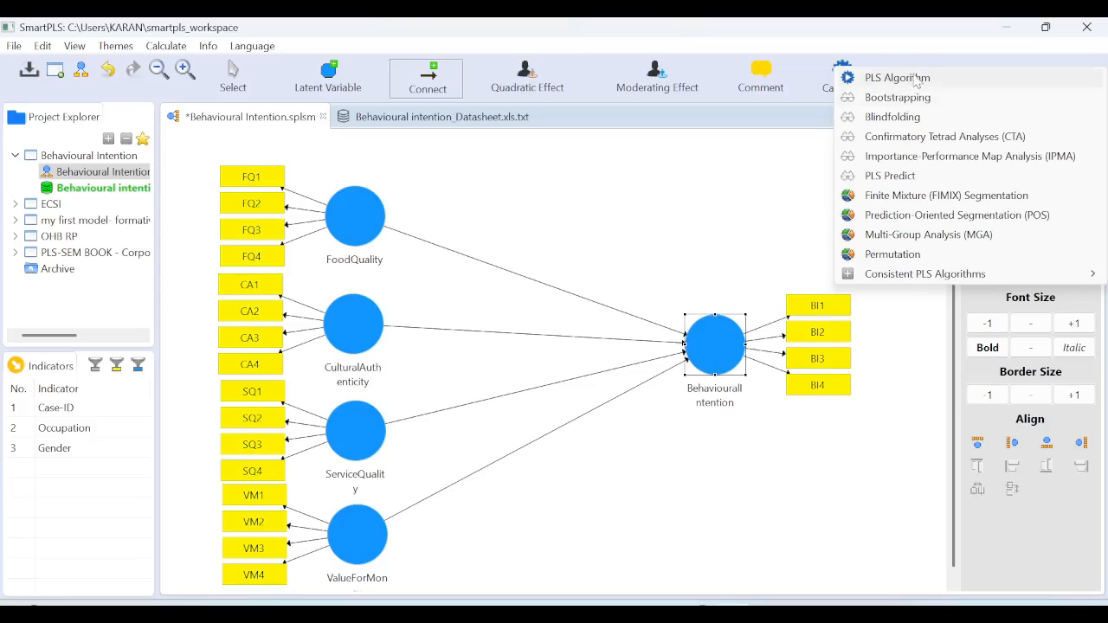
left_click(900, 78)
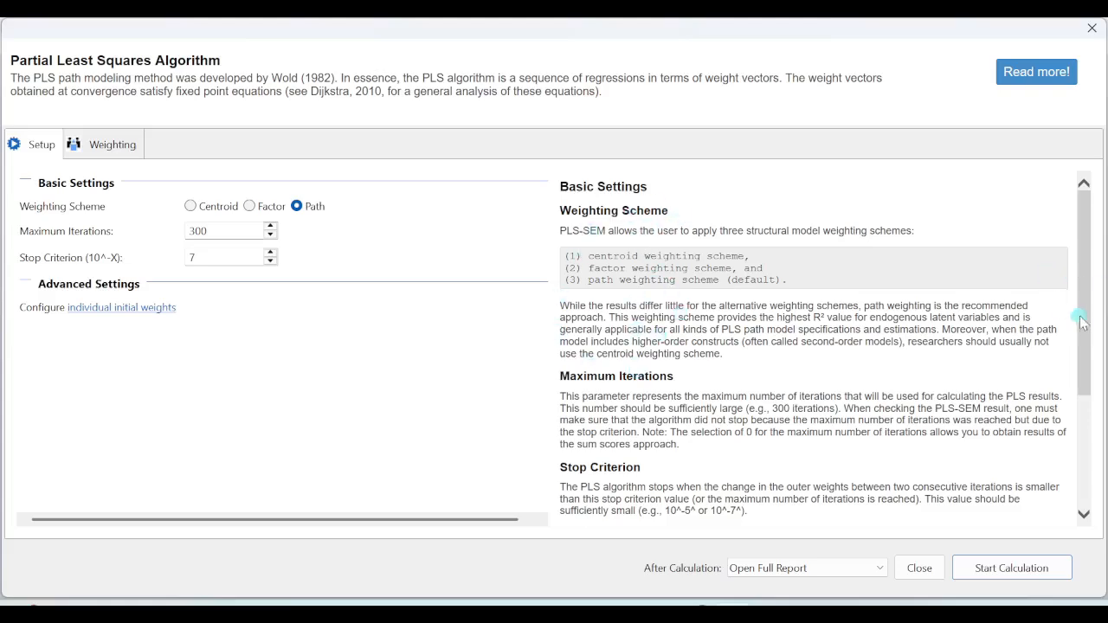
left_click_drag(1079, 322, 1093, 473)
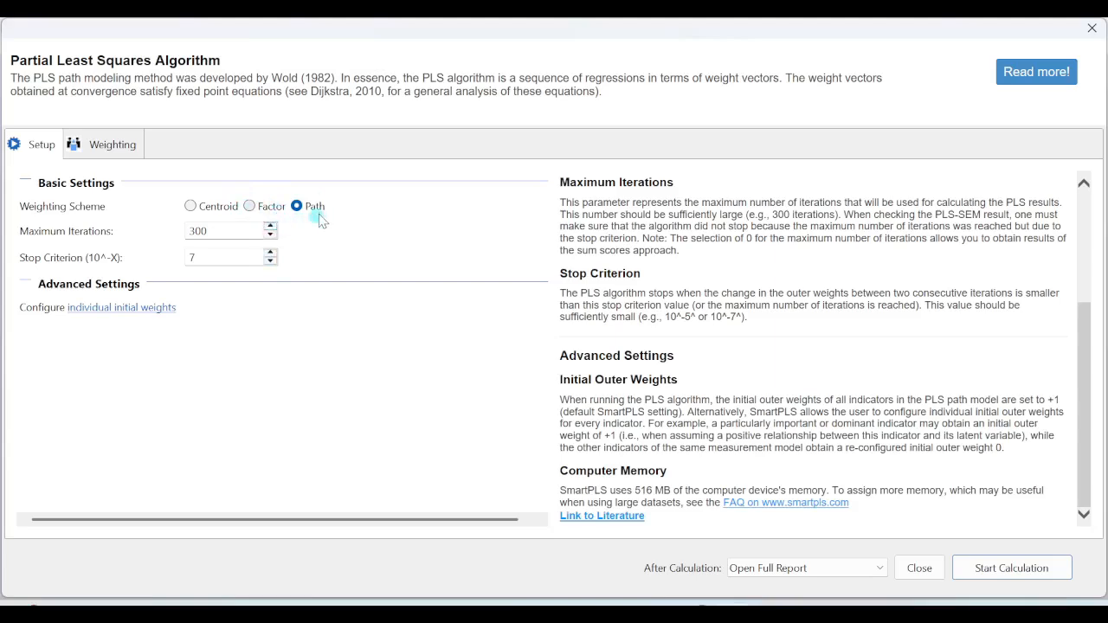
left_click(982, 571)
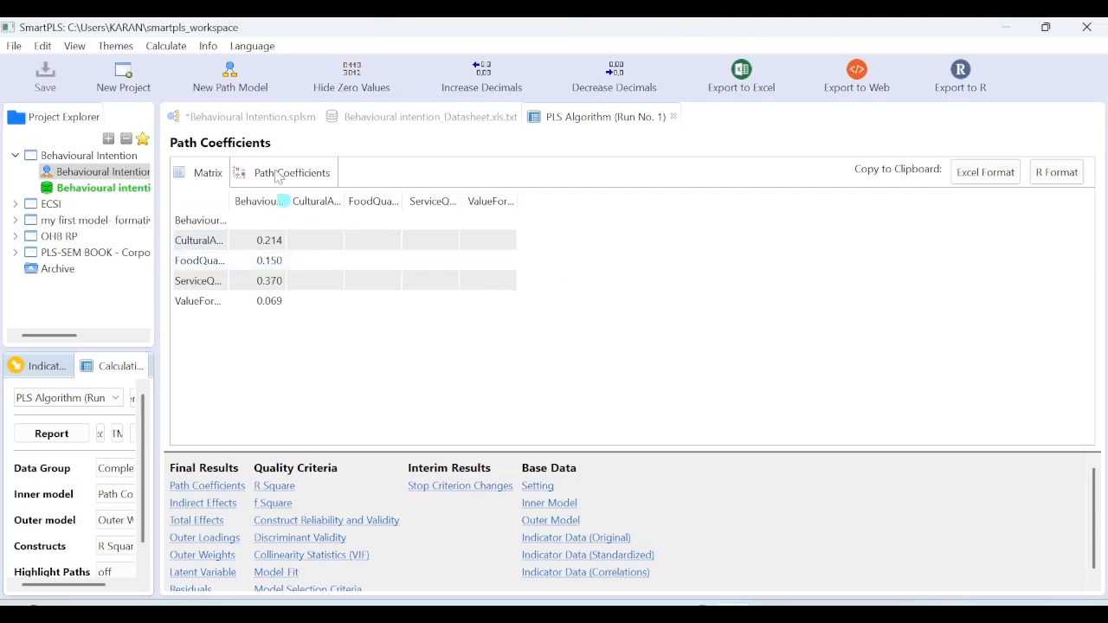
Step: Compare the path coefficients as chart and matrix, widening the matrix columns to read the construct names
left_click(294, 175)
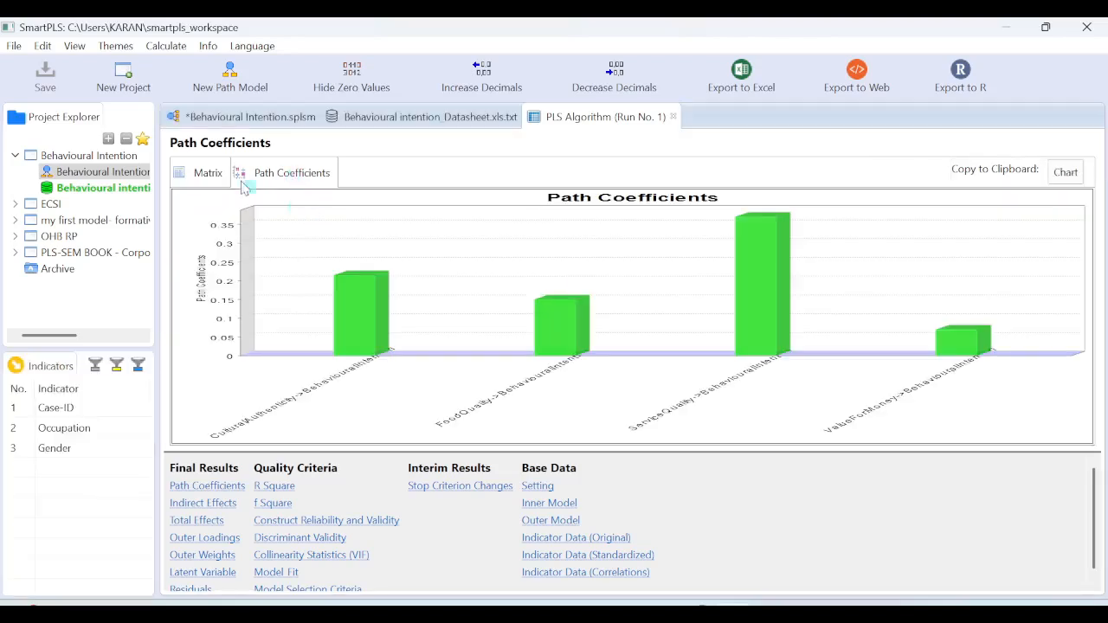
left_click(210, 175)
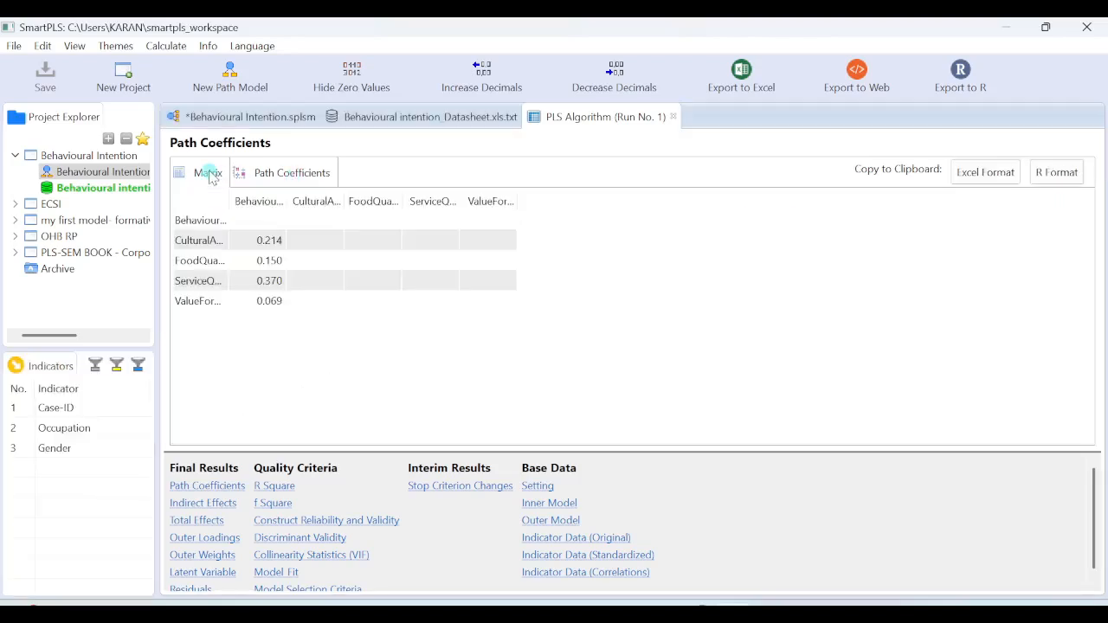
left_click(294, 177)
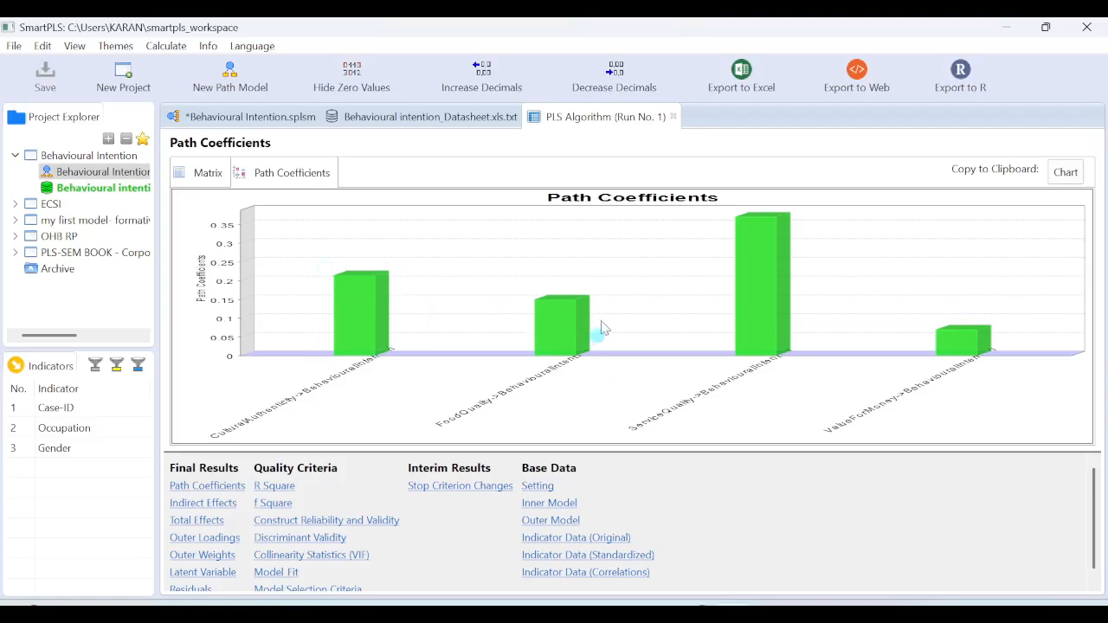
left_click(213, 176)
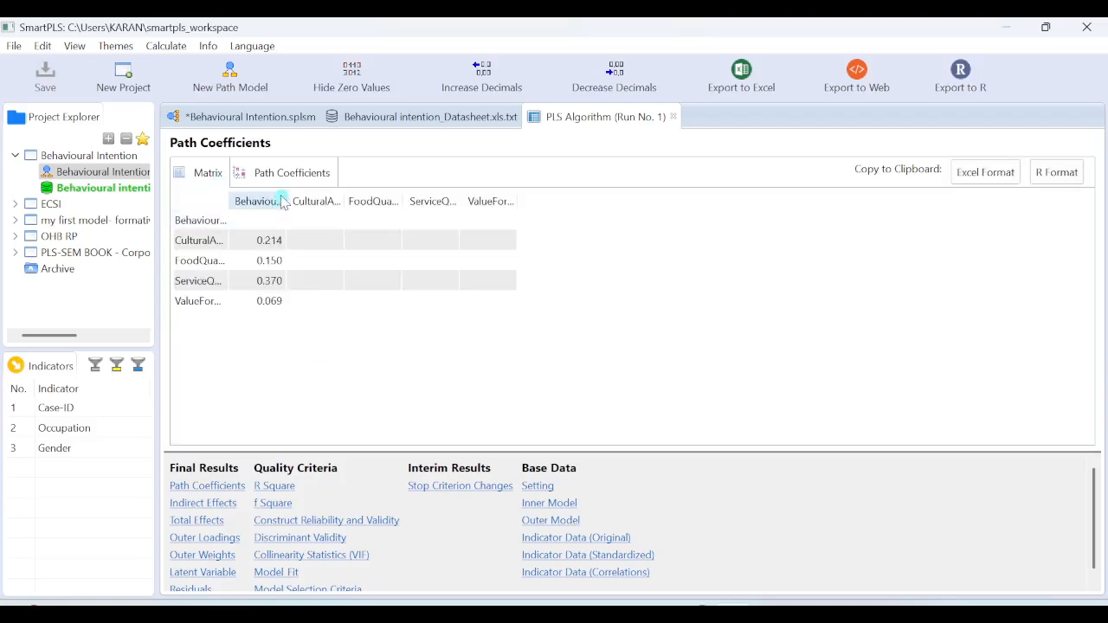
left_click_drag(288, 201, 355, 203)
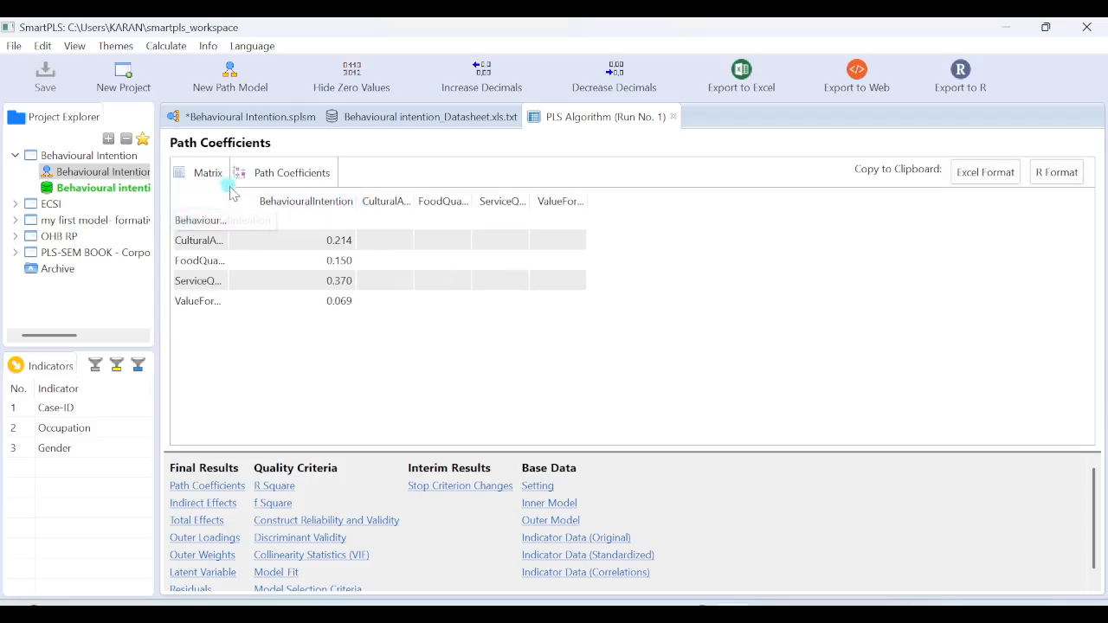
left_click_drag(228, 198, 304, 223)
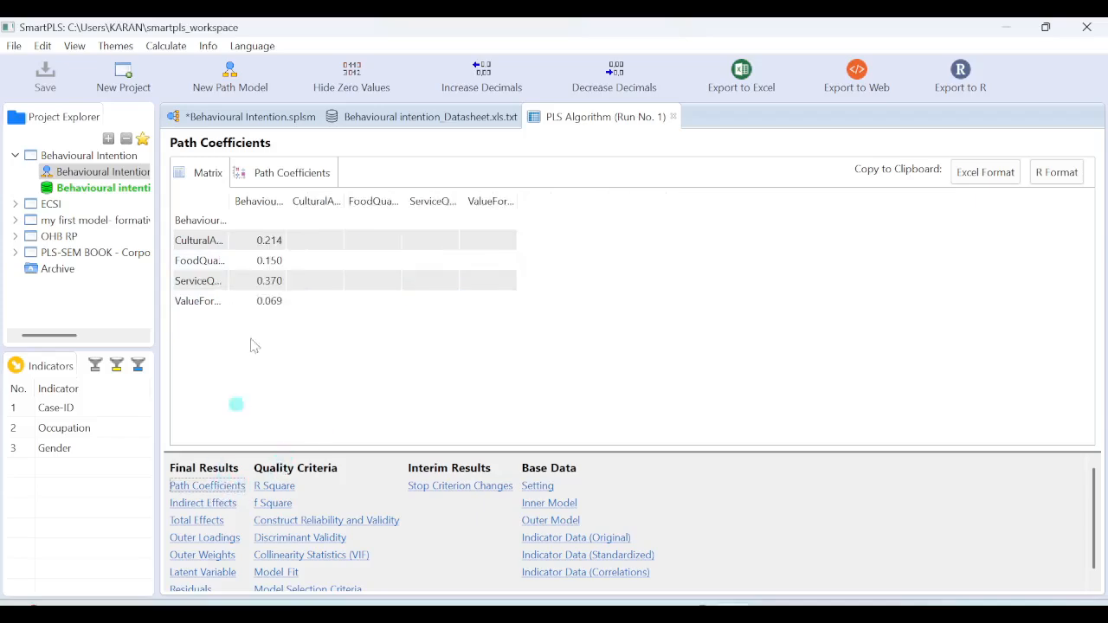
Step: Examine the path coefficients, indicator loadings and BehaviouralIntention's R Square on the path model diagram
left_click(275, 119)
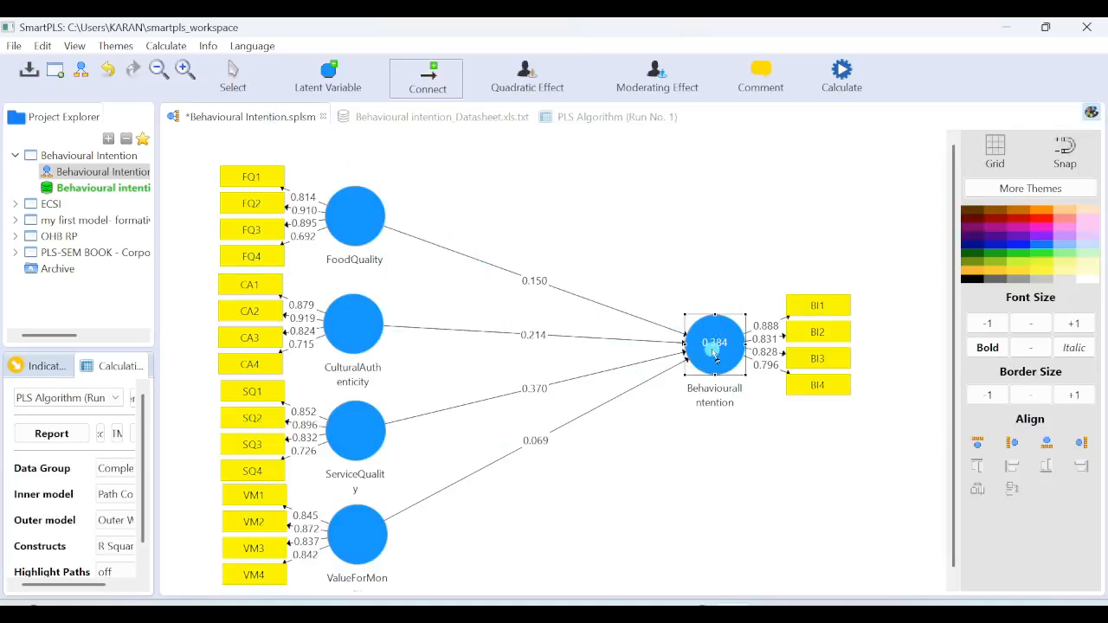
mouse_move(713, 354)
scroll(631, 401, "down", 1)
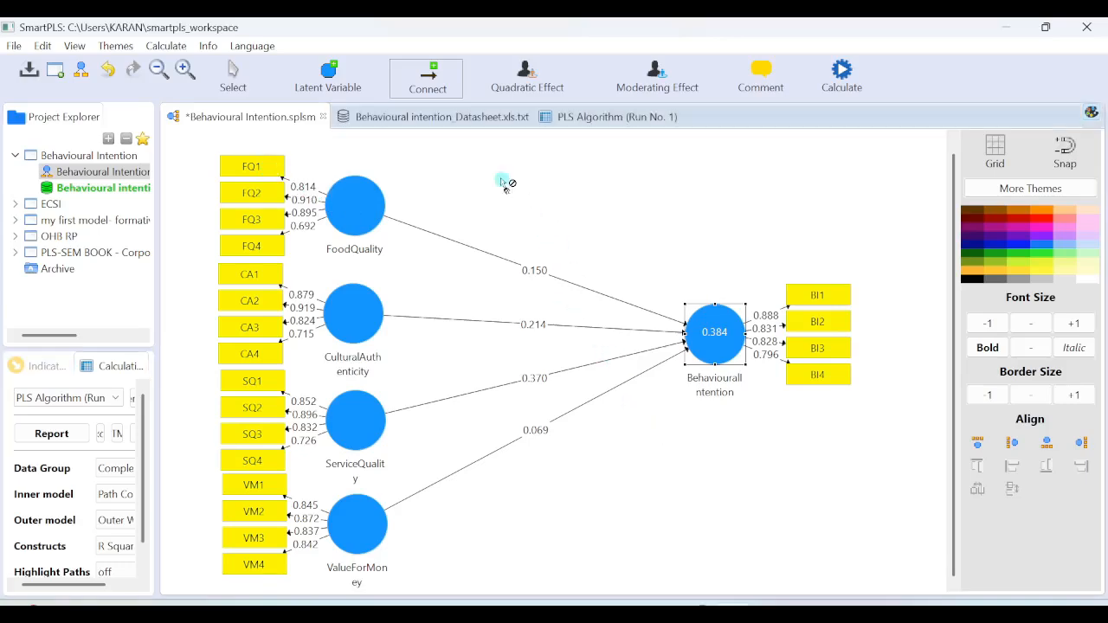
Step: Examine the outer loadings of all indicators in the PLS report and check the FoodQuality loadings against the model diagram
left_click(595, 121)
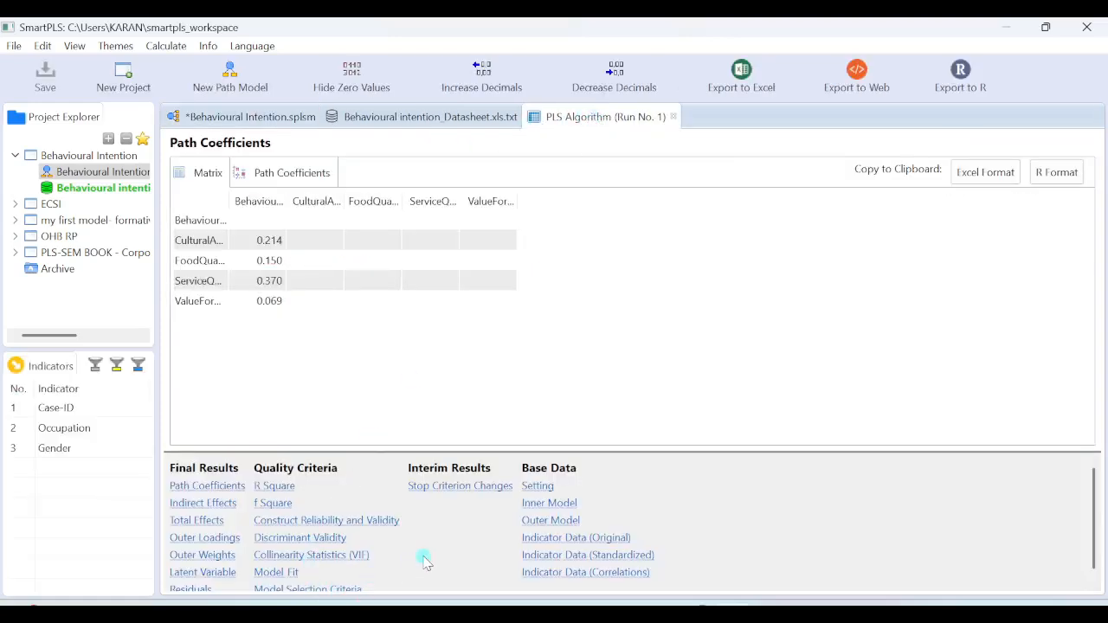
left_click(220, 538)
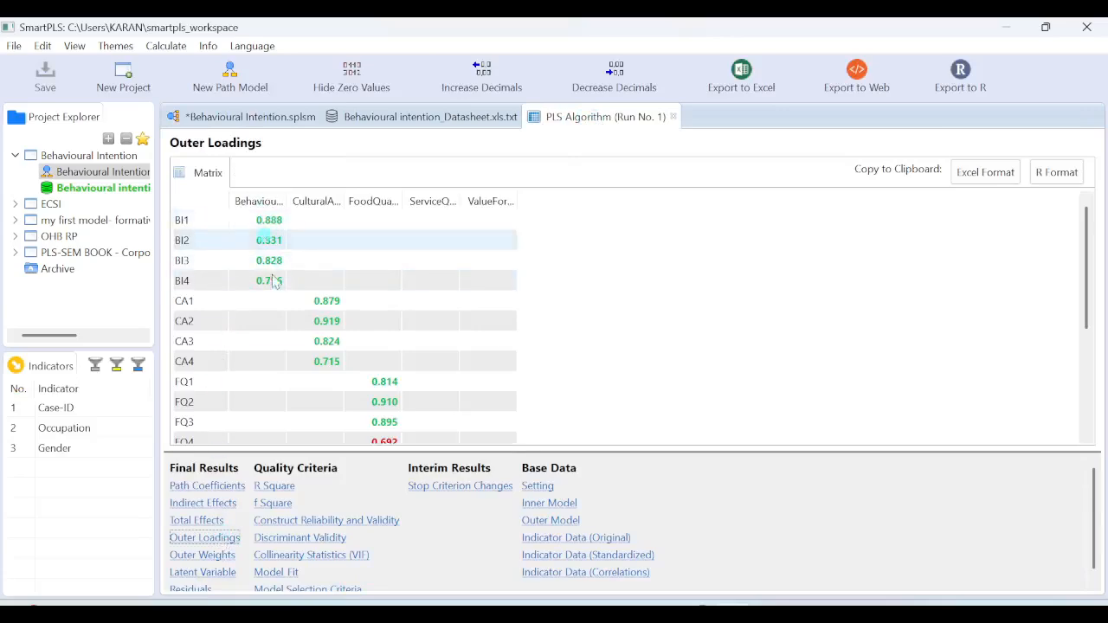
left_click(360, 322)
left_click_drag(1086, 294, 1104, 391)
left_click(761, 295)
left_click(354, 263)
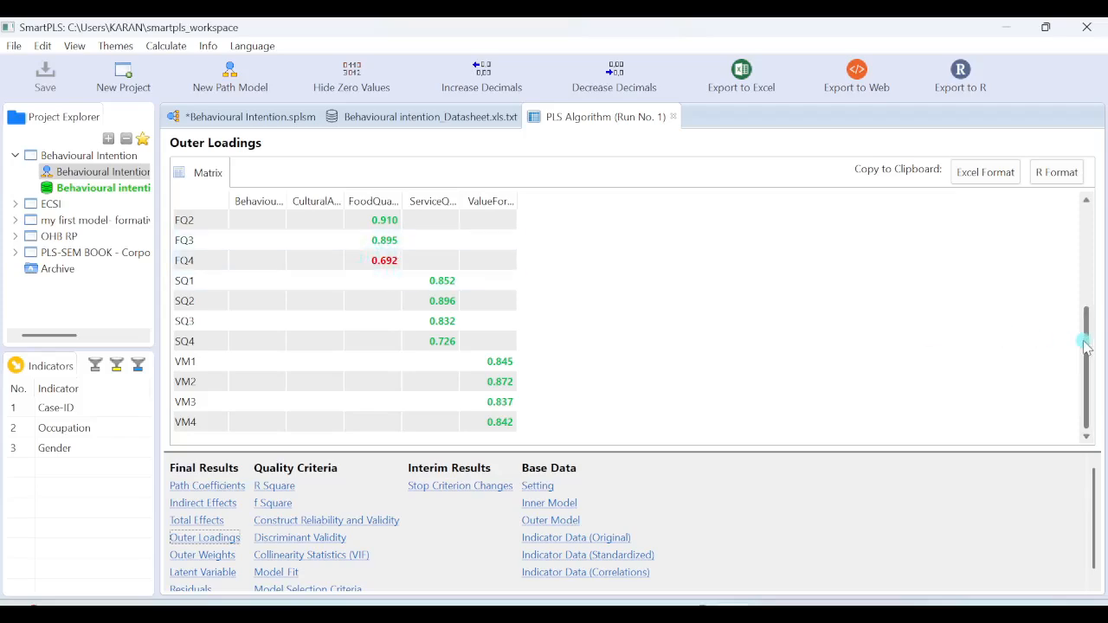
left_click_drag(1087, 351, 1093, 307)
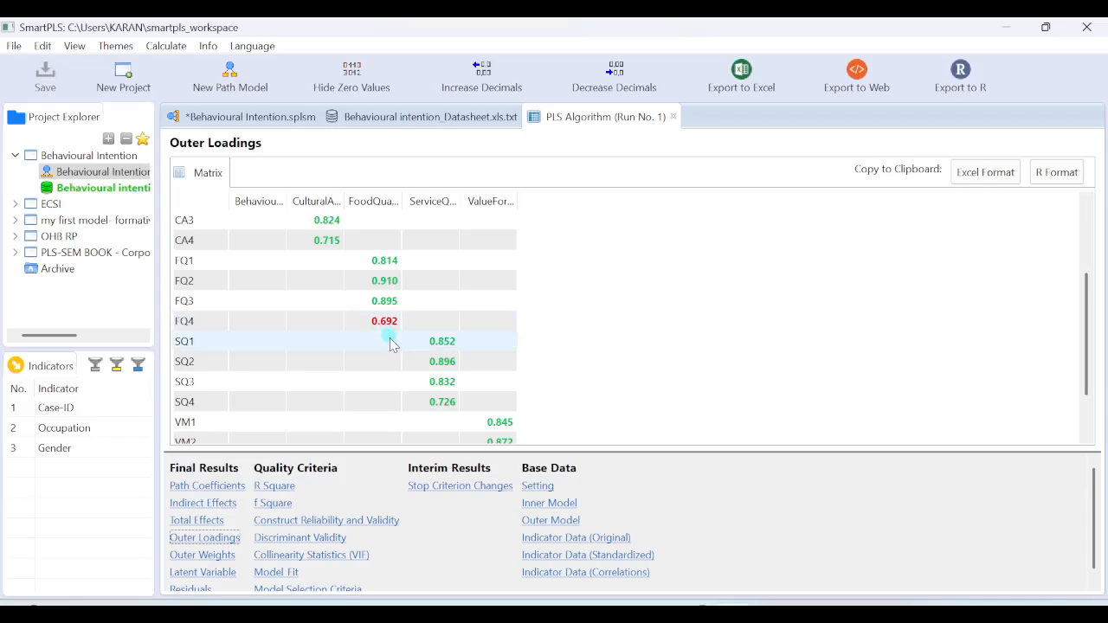
left_click(293, 123)
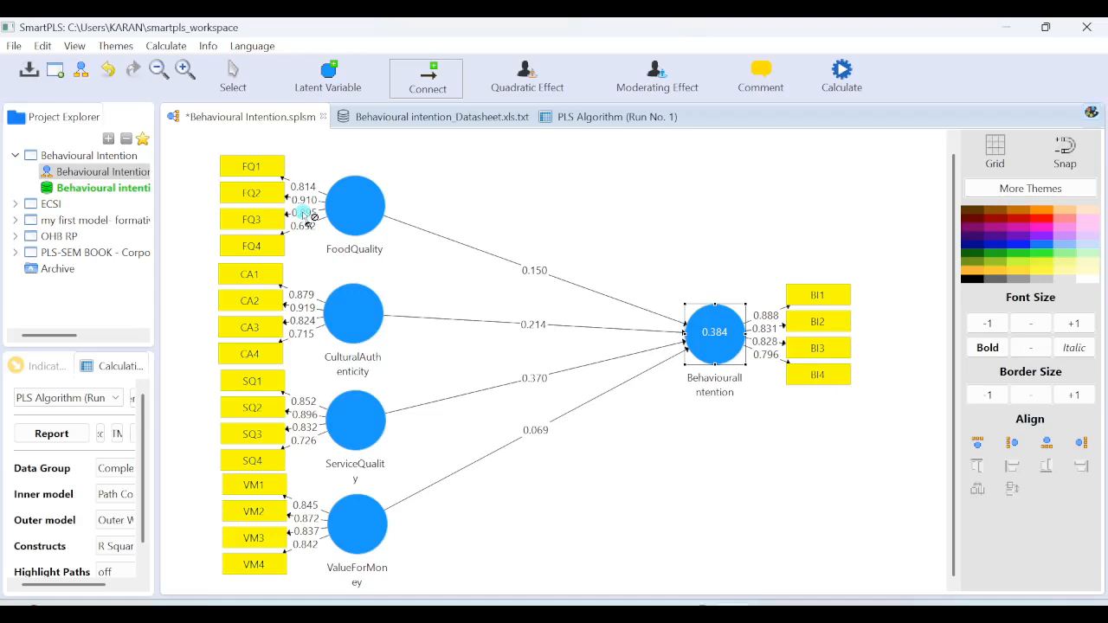
left_click(606, 116)
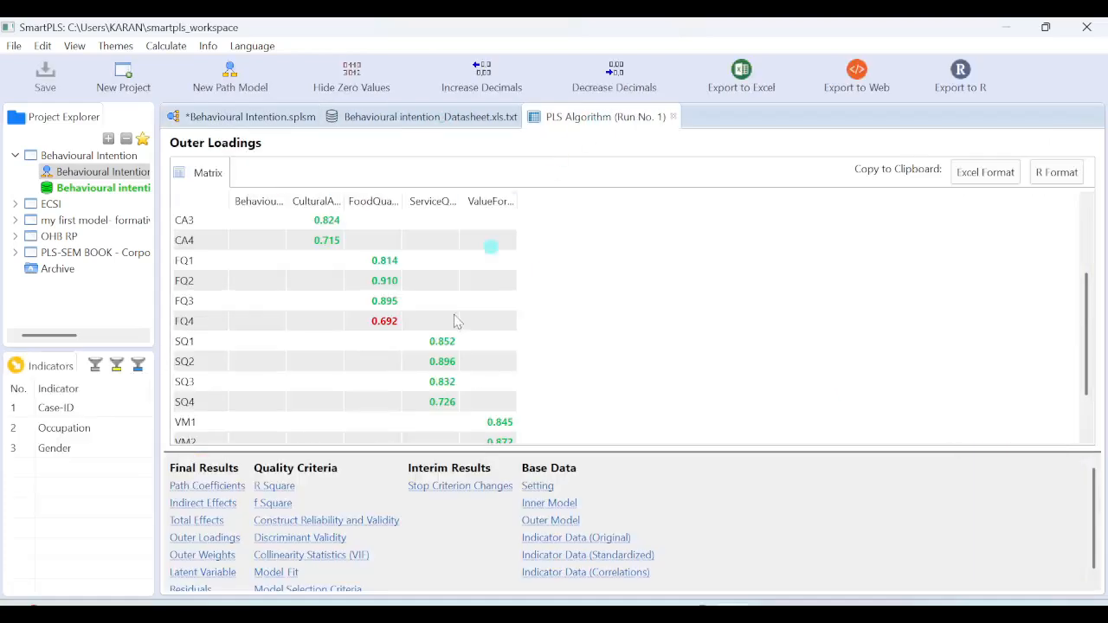
Step: Review the outer weights and the latent variable scores in the PLS report
left_click(207, 554)
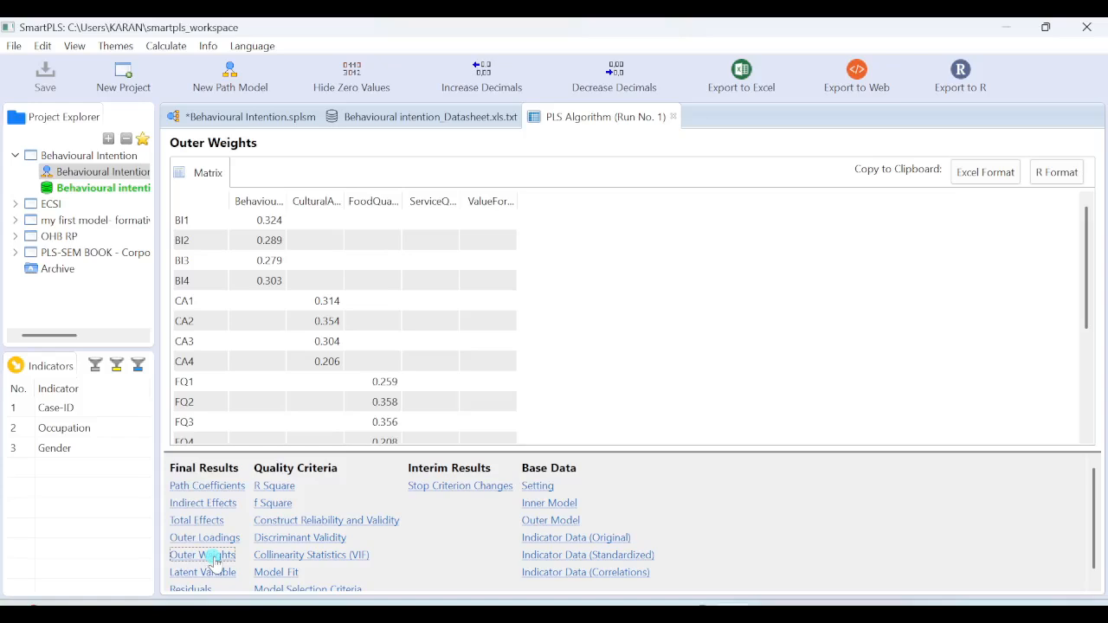
left_click(212, 537)
left_click(208, 572)
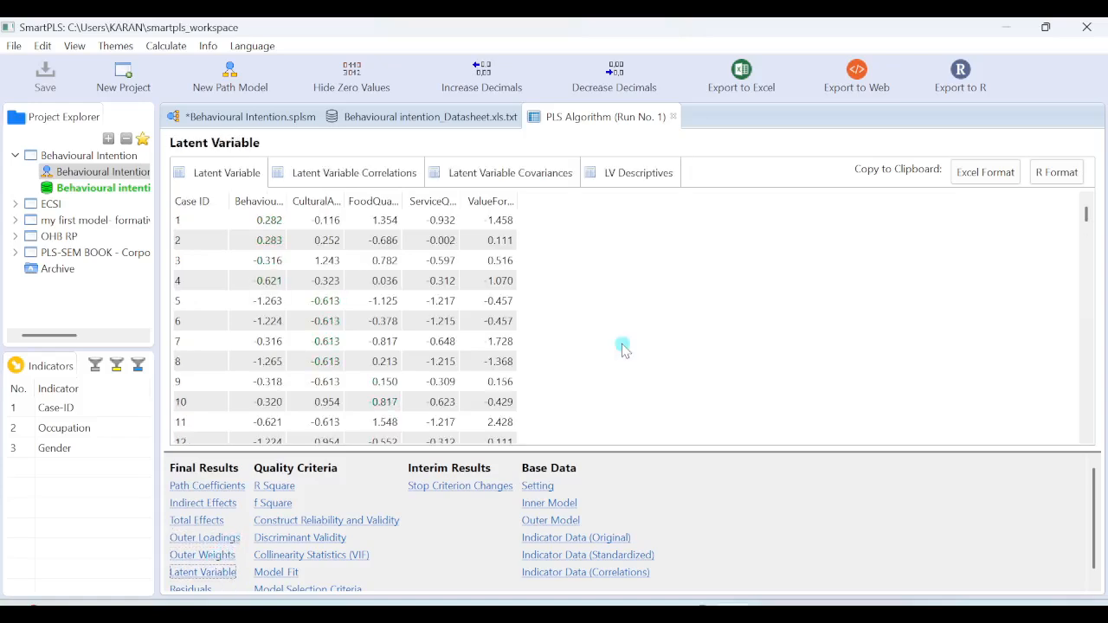
Step: Review the Construct Reliability and Validity matrix, widening the Cronbach's Alpha, Composite Reliability and Average Variance Extracted columns
left_click(329, 520)
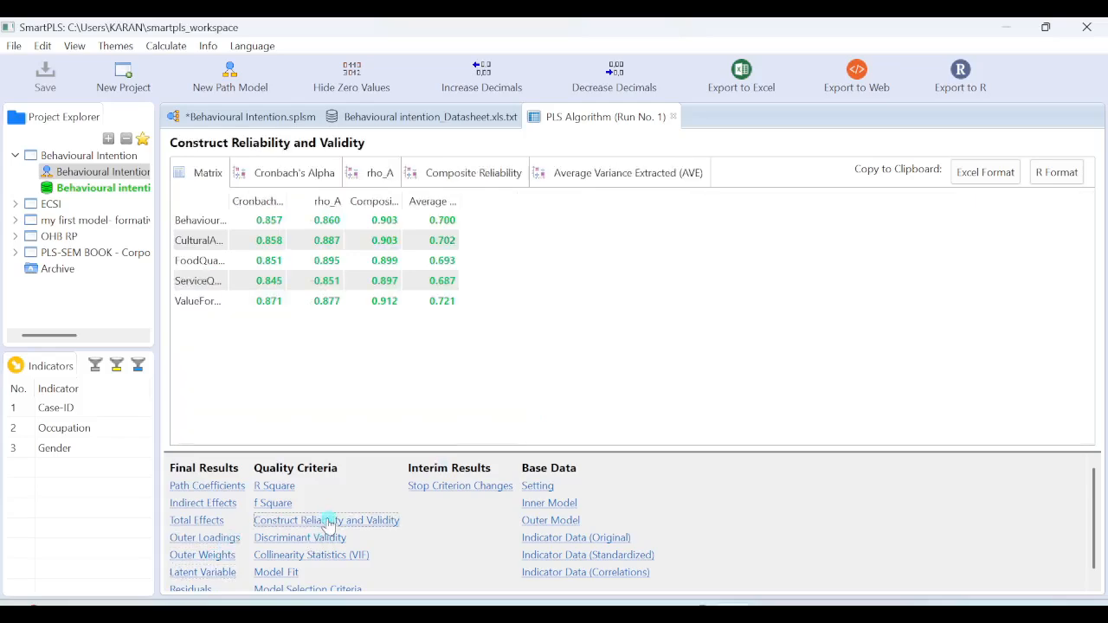
left_click_drag(287, 201, 341, 200)
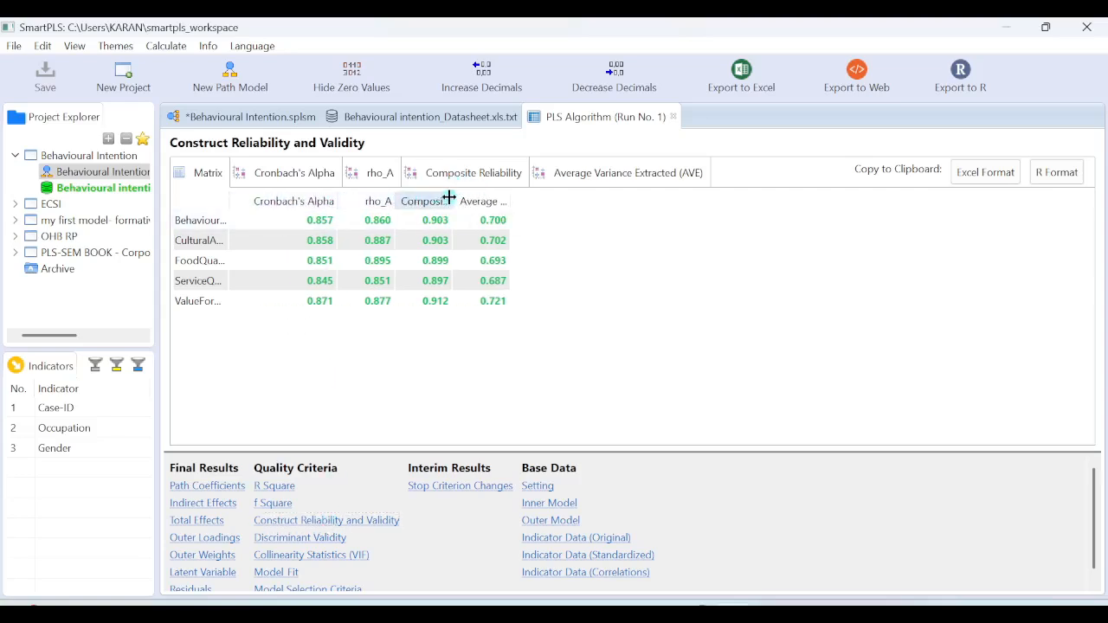
left_click_drag(456, 200, 506, 201)
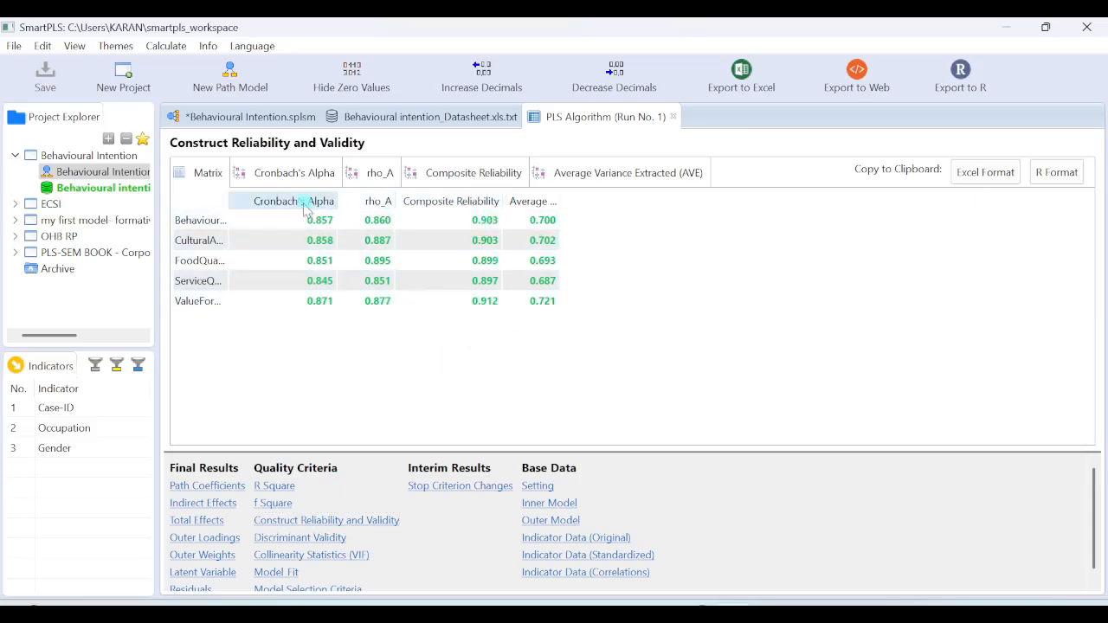
left_click(313, 340)
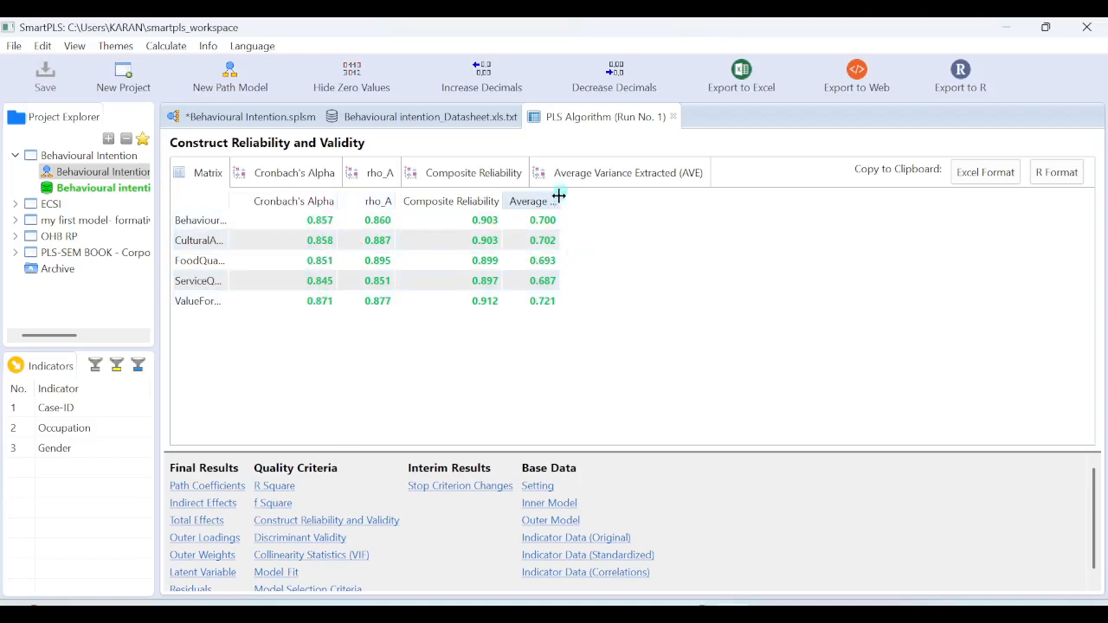
left_click_drag(557, 201, 612, 191)
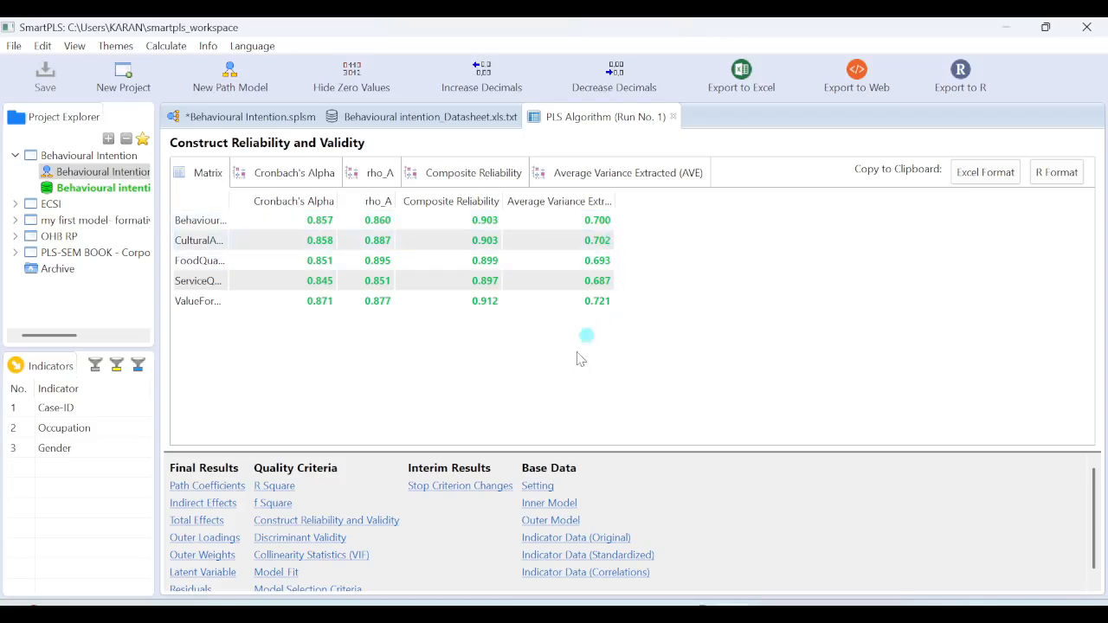
Step: Review the Discriminant Validity results for the Fornell-Larcker Criterion, widening its construct columns, and the Heterotrait-Monotrait Ratio, and recheck Construct Reliability and Validity
left_click(327, 540)
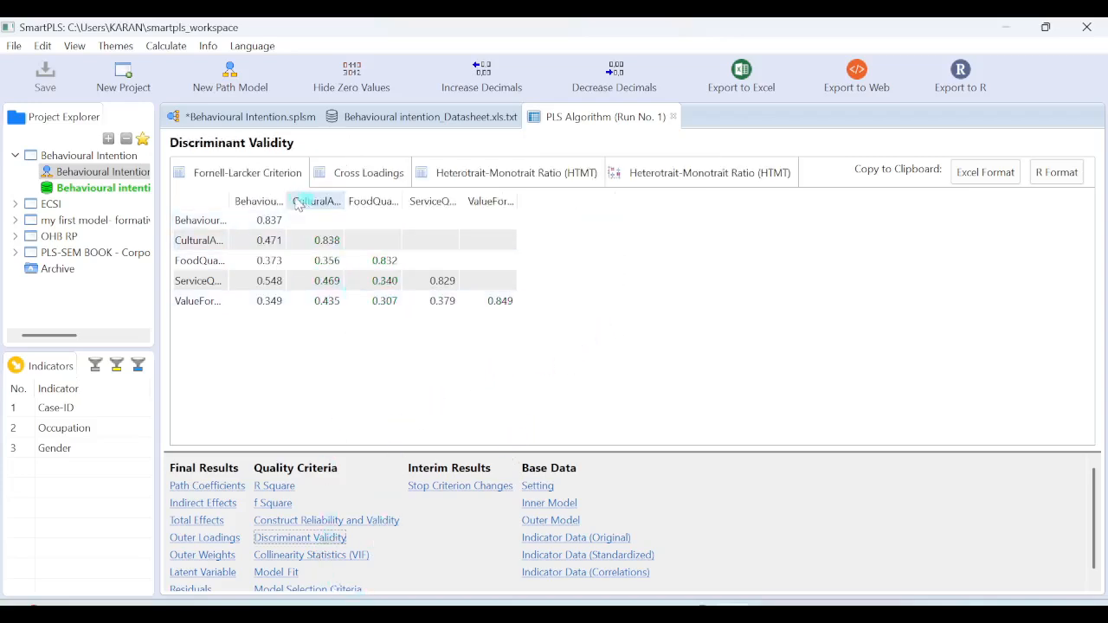
left_click_drag(286, 197, 618, 196)
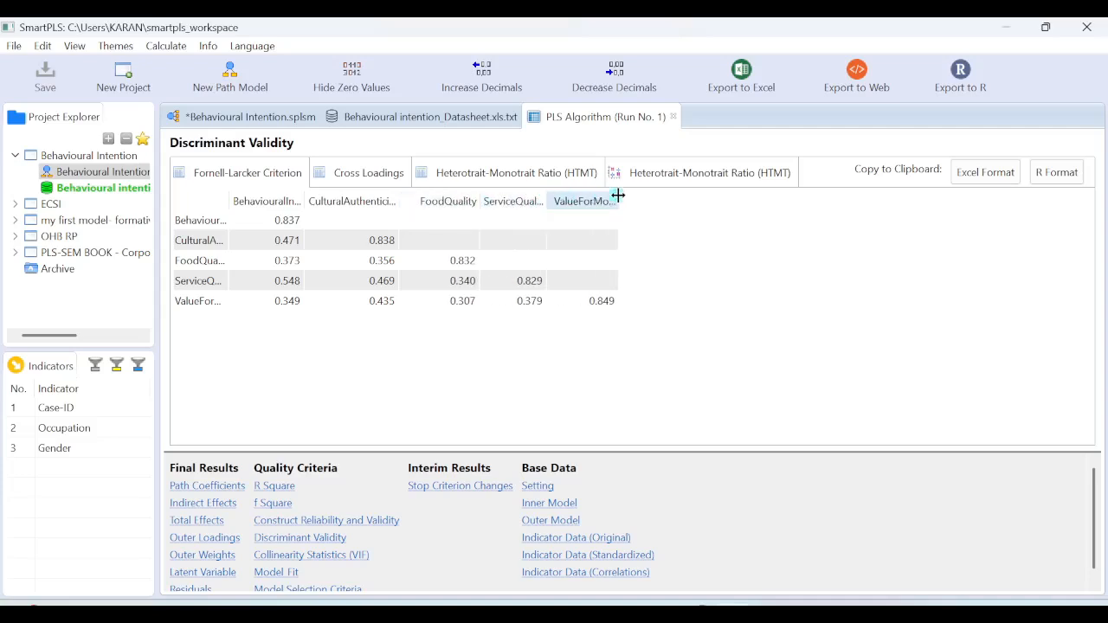
left_click(549, 174)
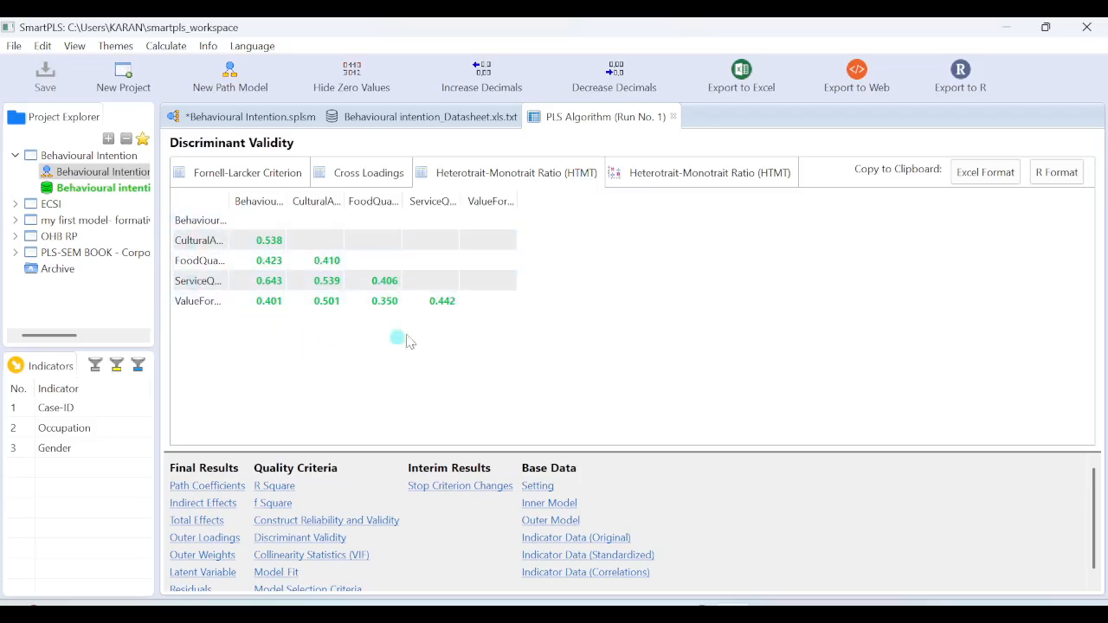
left_click(262, 174)
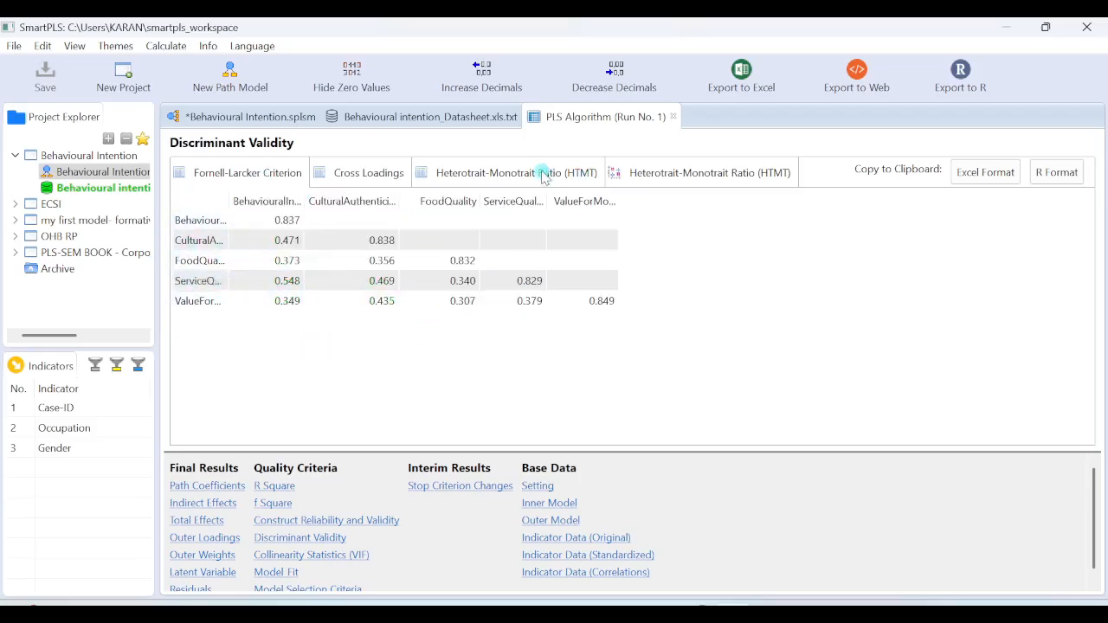
left_click(364, 524)
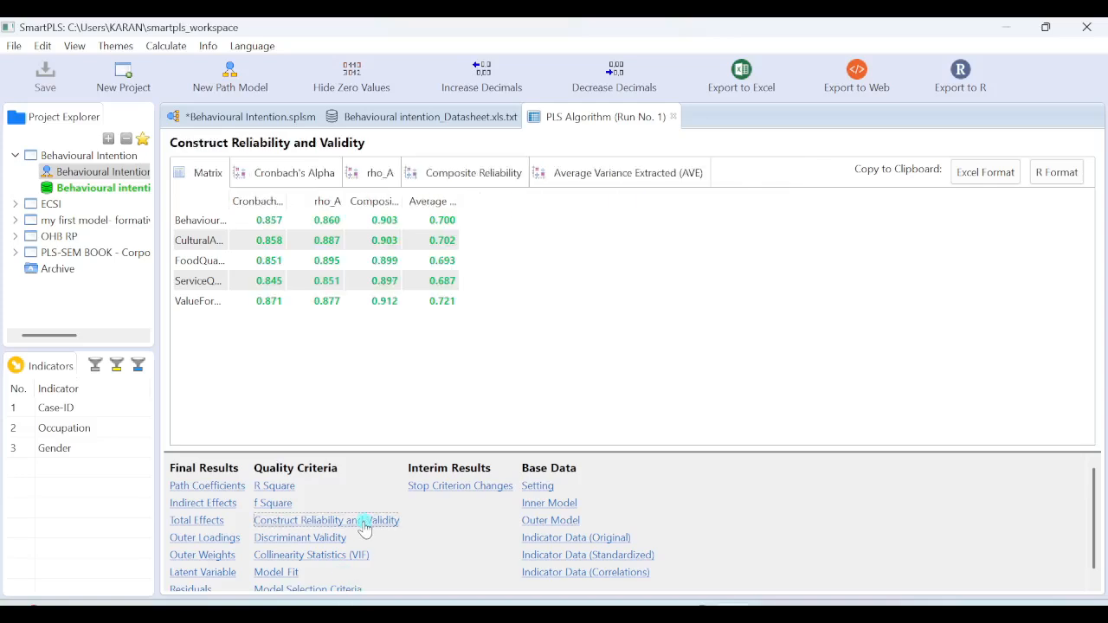
left_click(320, 540)
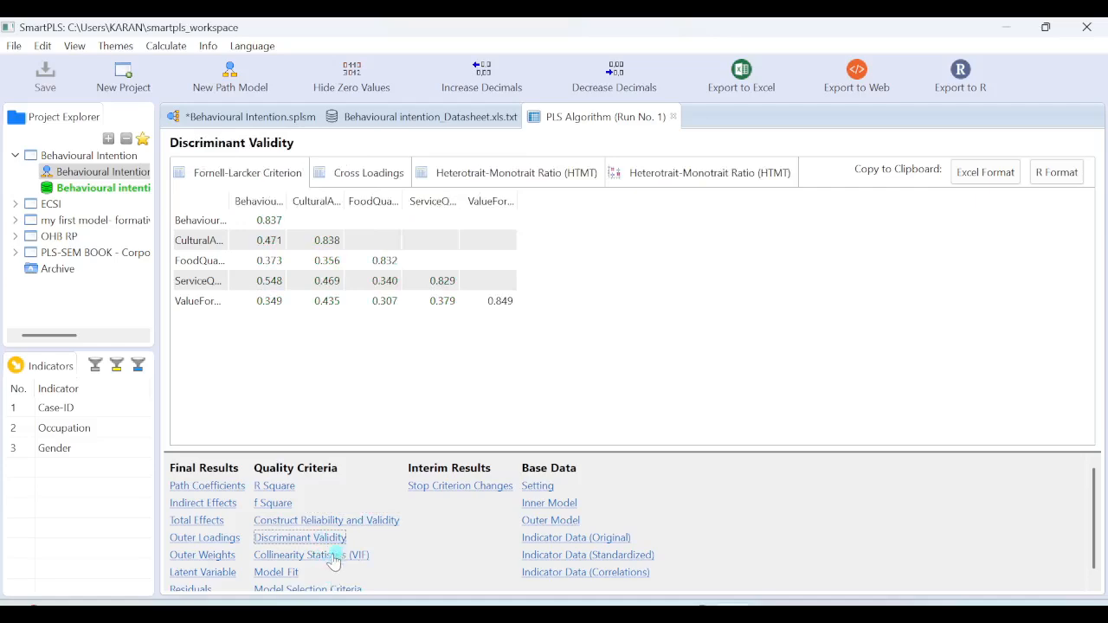
Step: Examine the outer VIF values of all indicators in the Collinearity Statistics of the PLS report
left_click(334, 559)
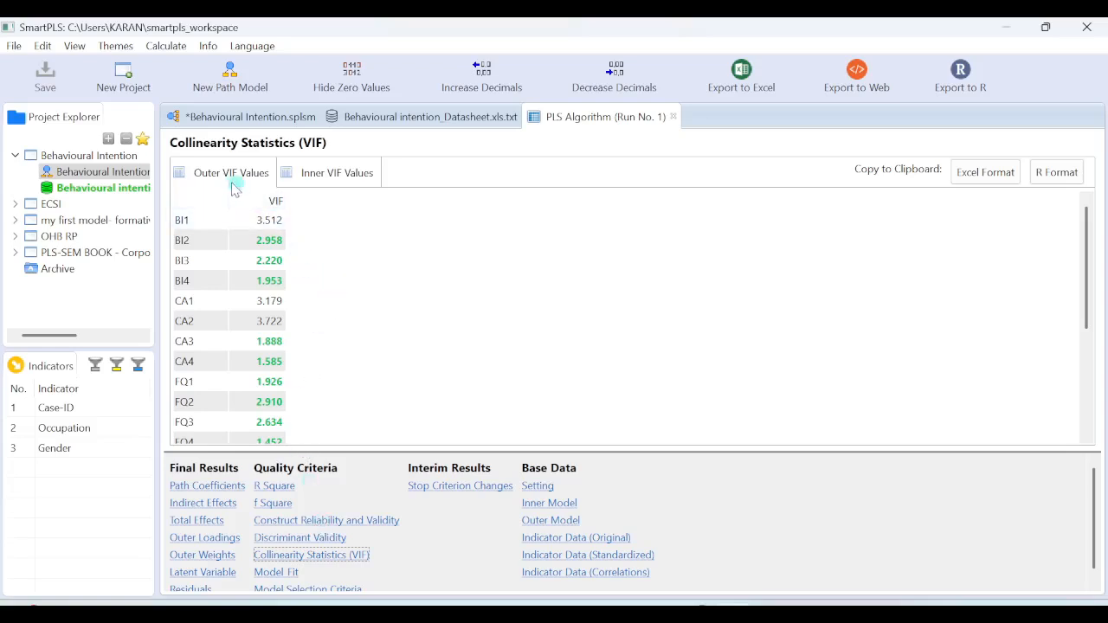
mouse_move(1085, 272)
left_mouse_down()
mouse_move(1091, 318)
mouse_move(1088, 272)
left_mouse_up()
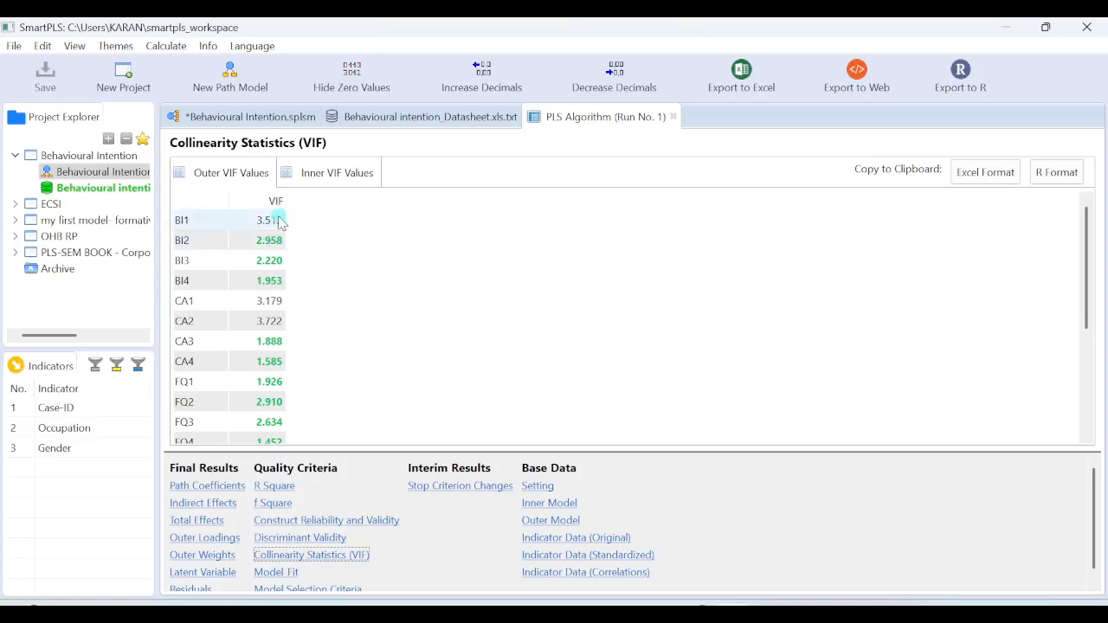
mouse_move(1088, 258)
left_mouse_down()
mouse_move(1088, 364)
mouse_move(1095, 245)
left_mouse_up()
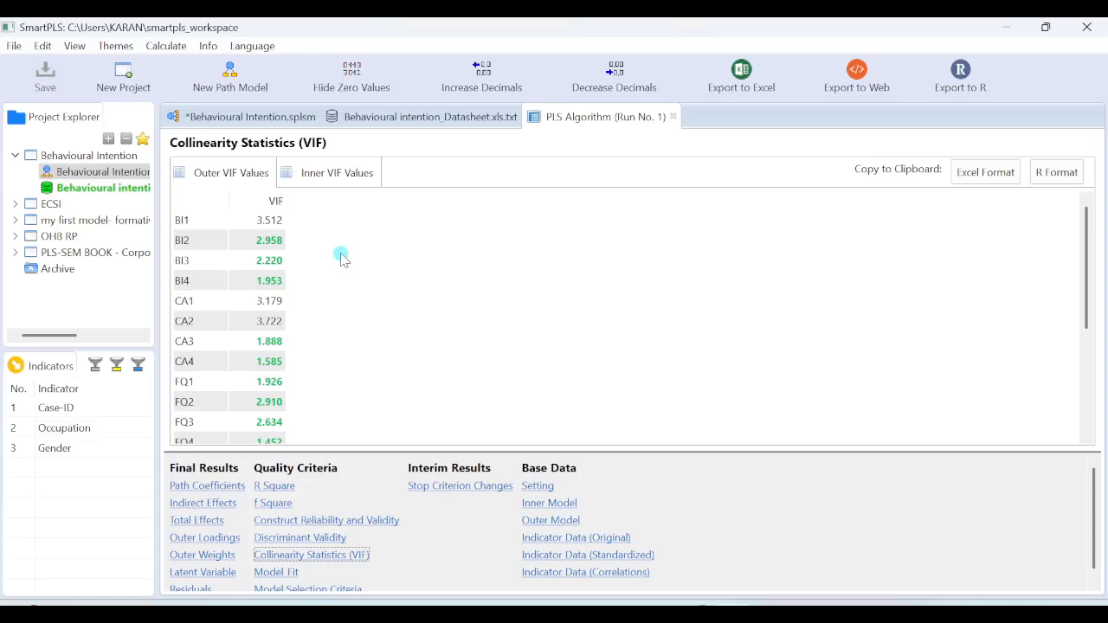
Step: Return to the Behavioural Intention path model diagram and open the calculation options
left_click(282, 117)
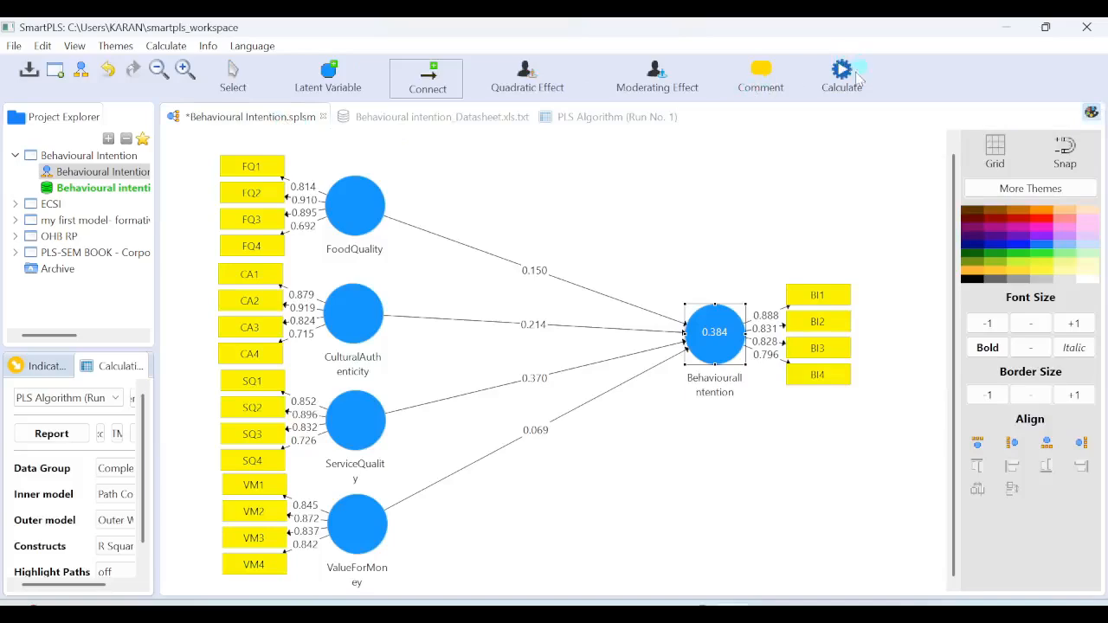
left_click(855, 78)
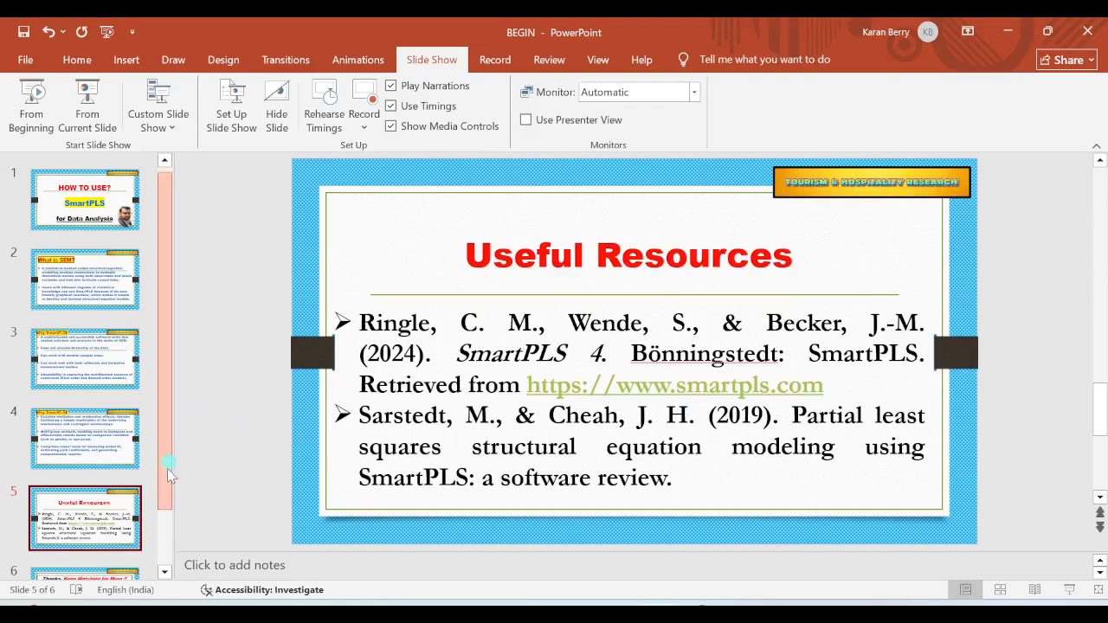
Step: Switch to the BEGIN presentation in PowerPoint and show the closing slide 6, "Thanks, Keep Watching for More !!"
scroll(167, 468, "down", 2)
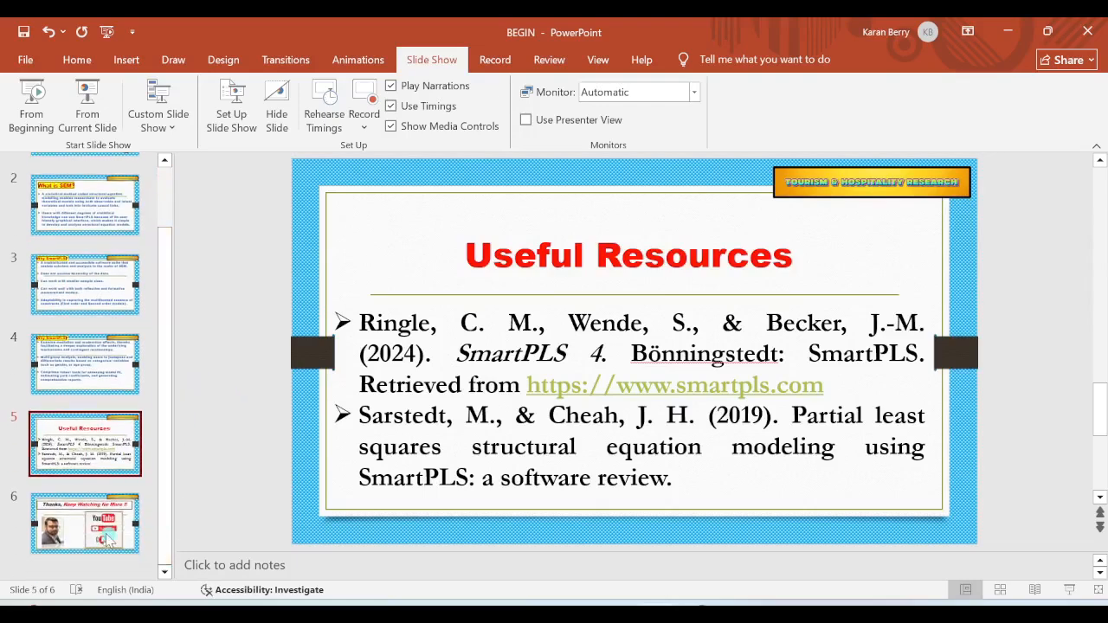
left_click(108, 540)
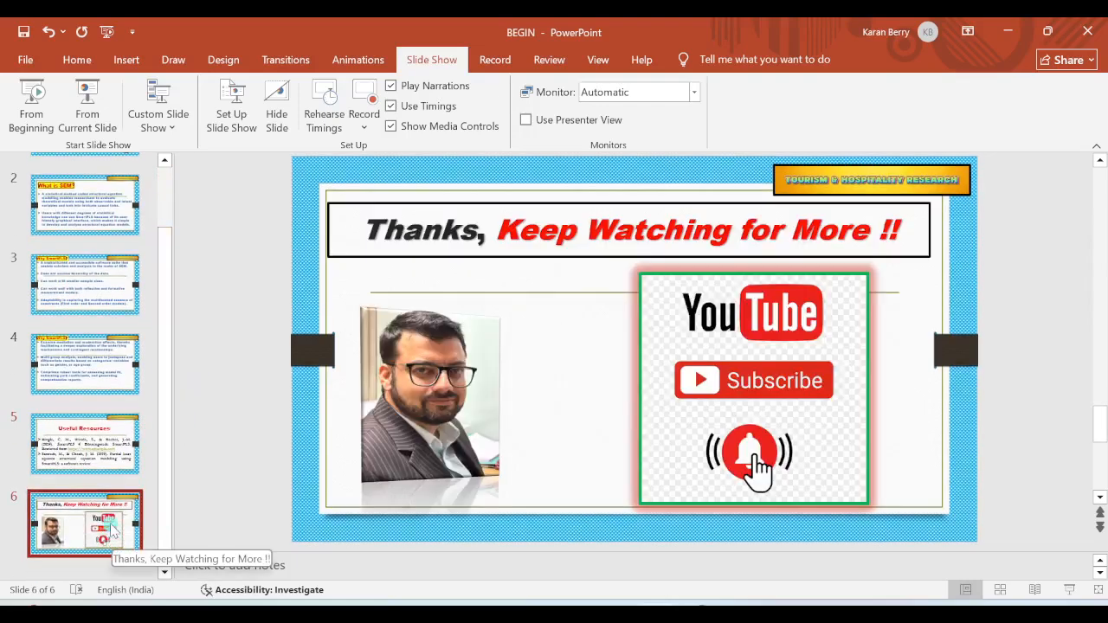